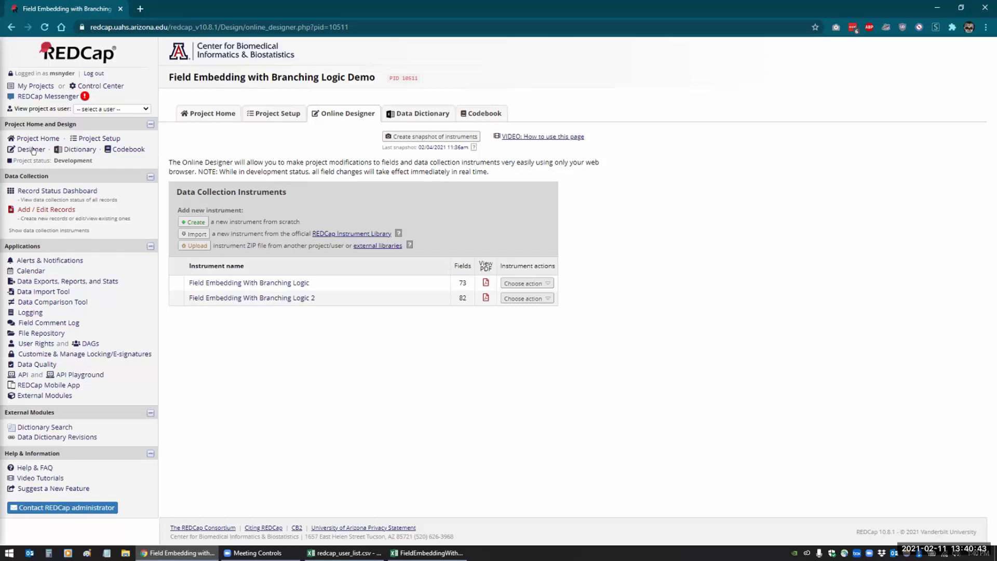
Open the My Projects list in a new browser tab from the left sidebar
{"action": "middle_click", "coordinate": [34, 87]}
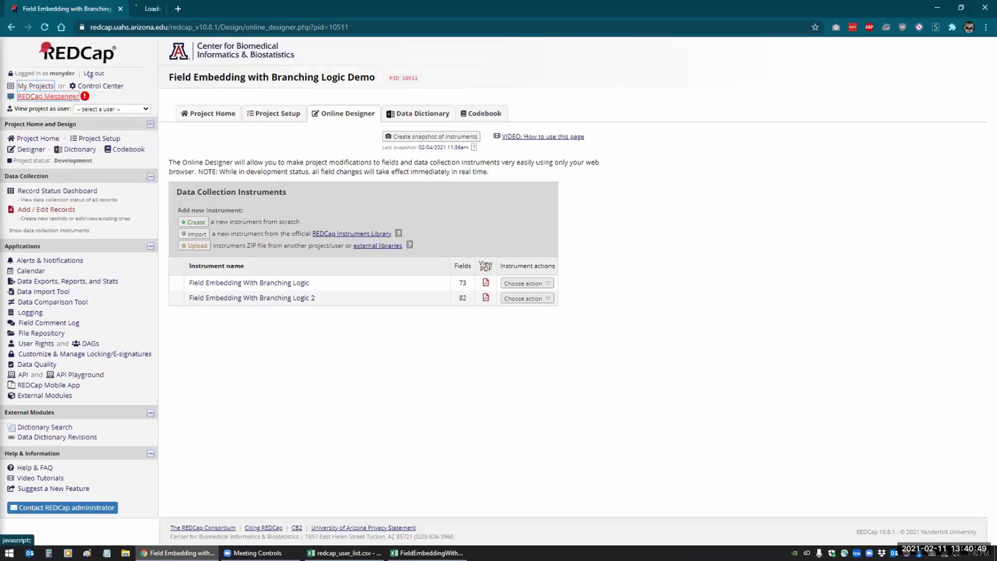
Switch to the My Projects tab and open the Biospecimen Demo project
{"action": "left_click", "coordinate": [158, 9]}
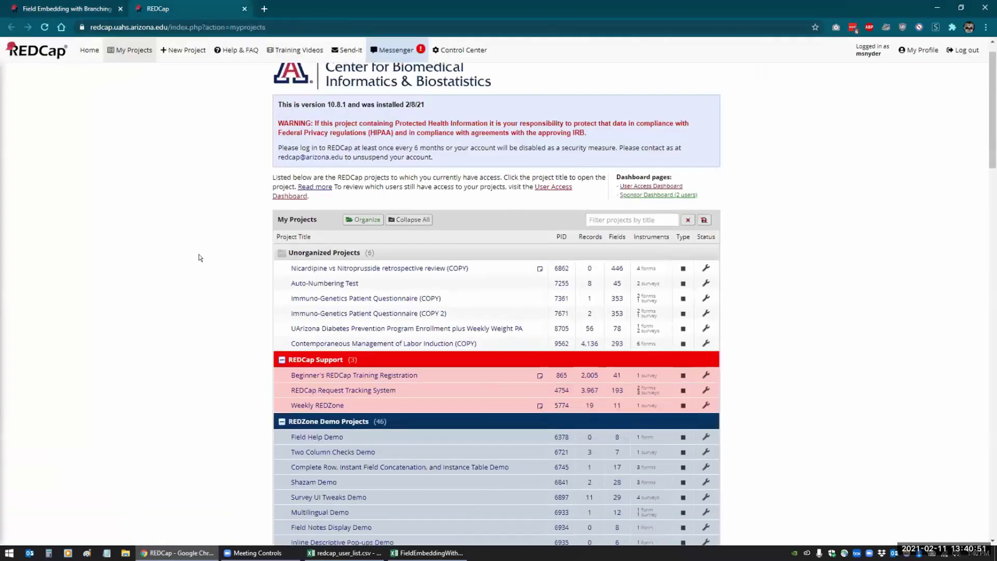
{"action": "scroll", "coordinate": [201, 254], "scroll_direction": "down", "scroll_amount": 4}
{"action": "scroll", "coordinate": [201, 254], "scroll_direction": "down", "scroll_amount": 20}
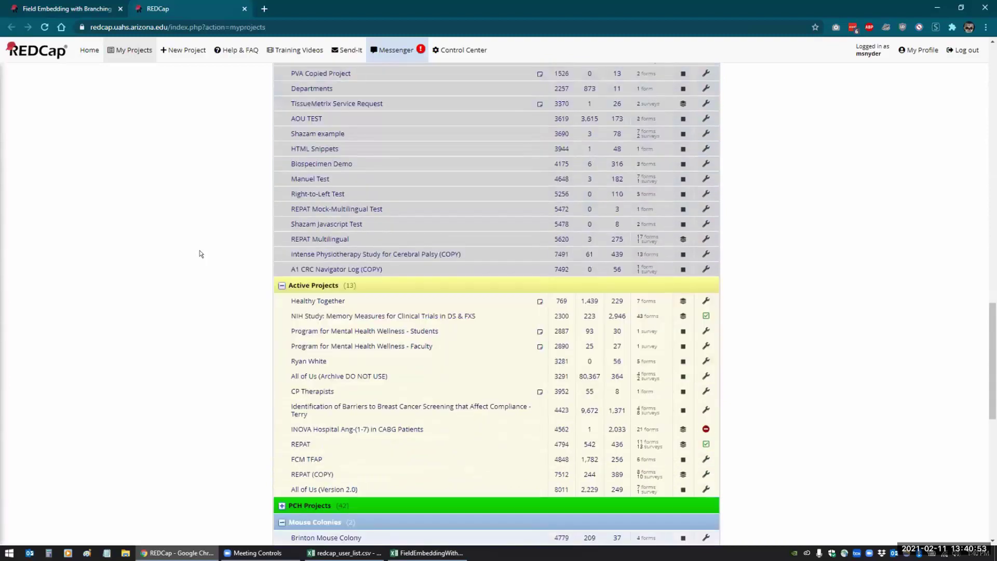
{"action": "scroll", "coordinate": [201, 254], "scroll_direction": "up", "scroll_amount": 5}
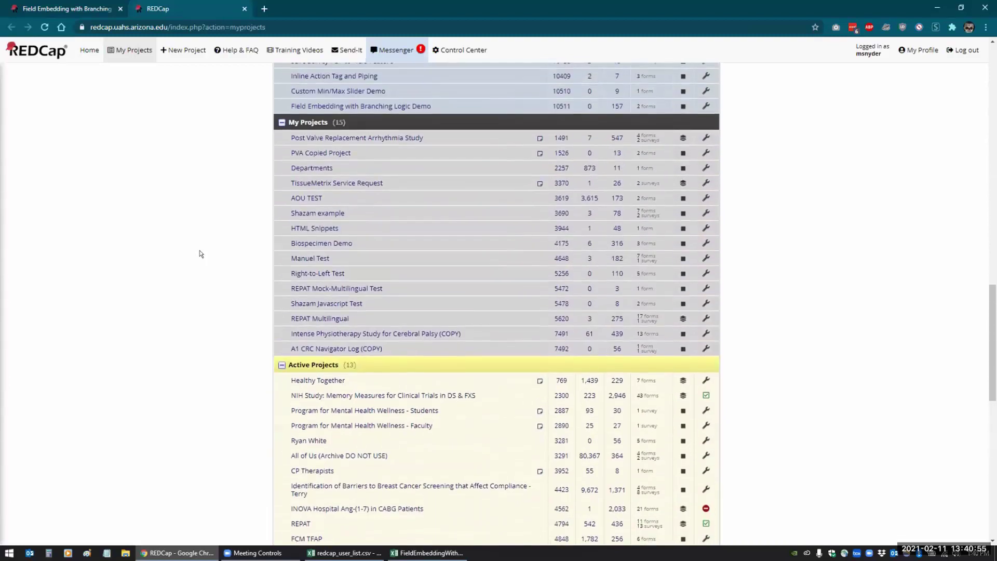
{"action": "left_click", "coordinate": [313, 249]}
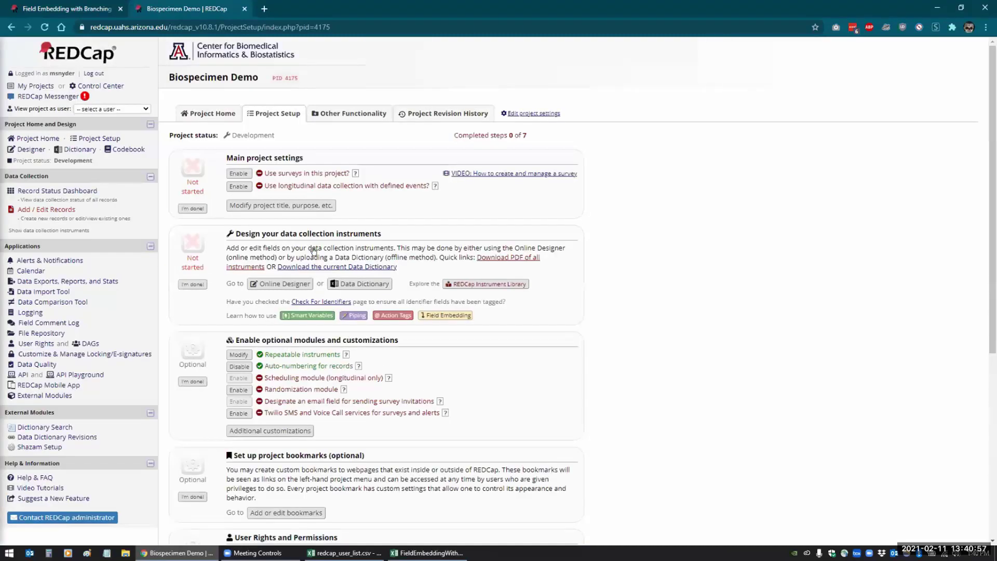
Open participant 1's Baseline Blood Collection form from the Record Status Dashboard and review its sample sections
{"action": "left_click", "coordinate": [30, 191]}
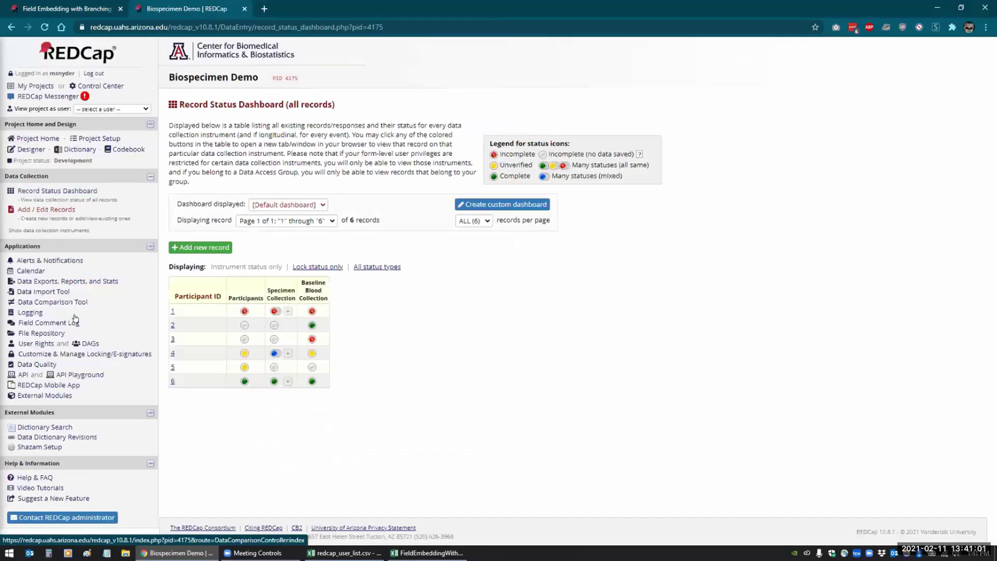
{"action": "left_click", "coordinate": [313, 311]}
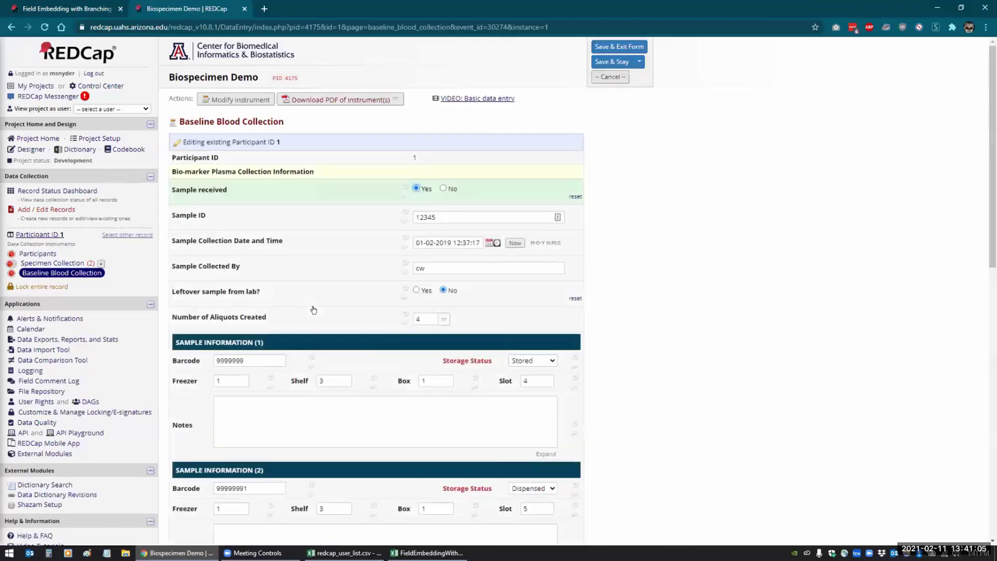
{"action": "scroll", "coordinate": [313, 310], "scroll_direction": "down", "scroll_amount": 3}
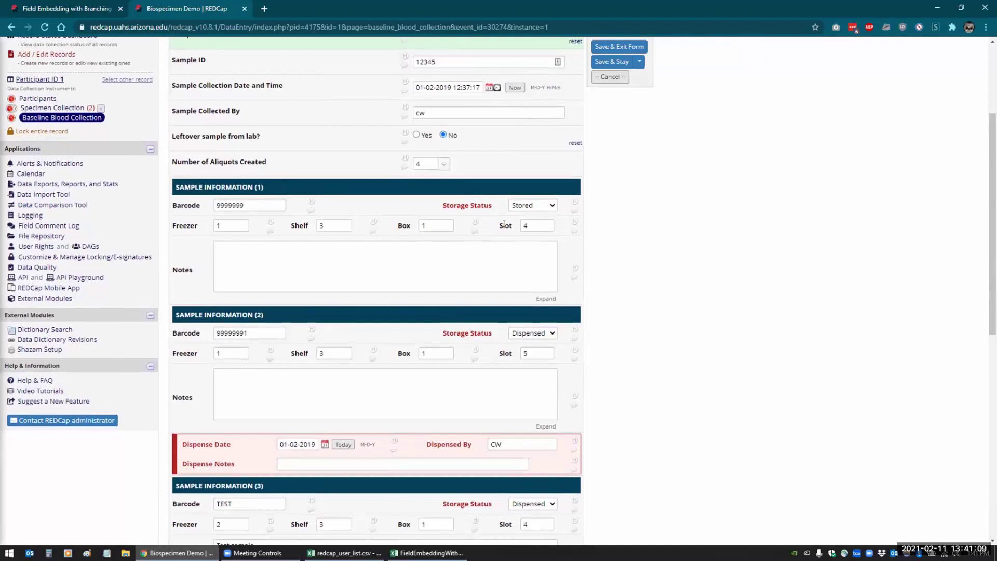
{"action": "scroll", "coordinate": [504, 225], "scroll_direction": "up", "scroll_amount": 2}
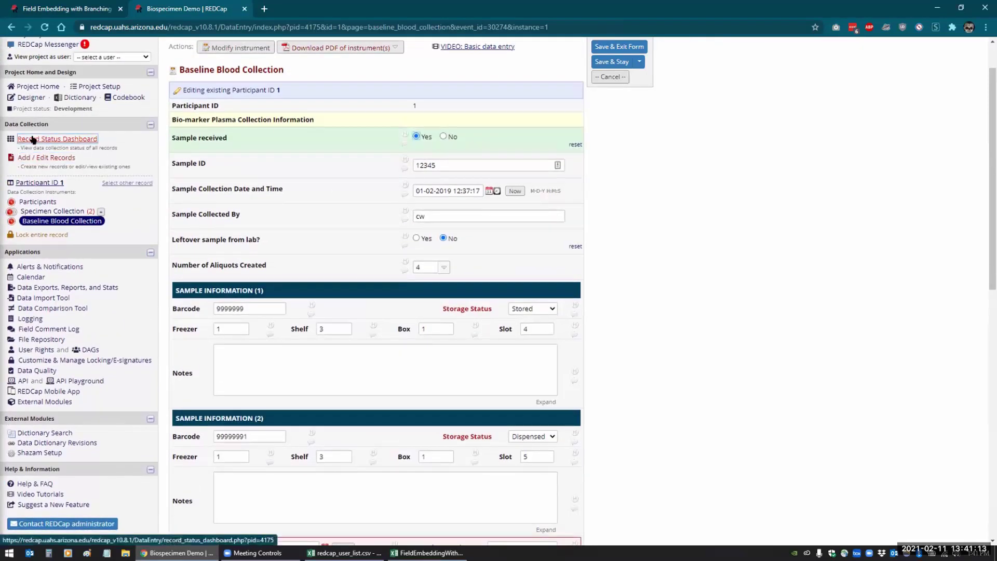
{"action": "left_click", "coordinate": [52, 141]}
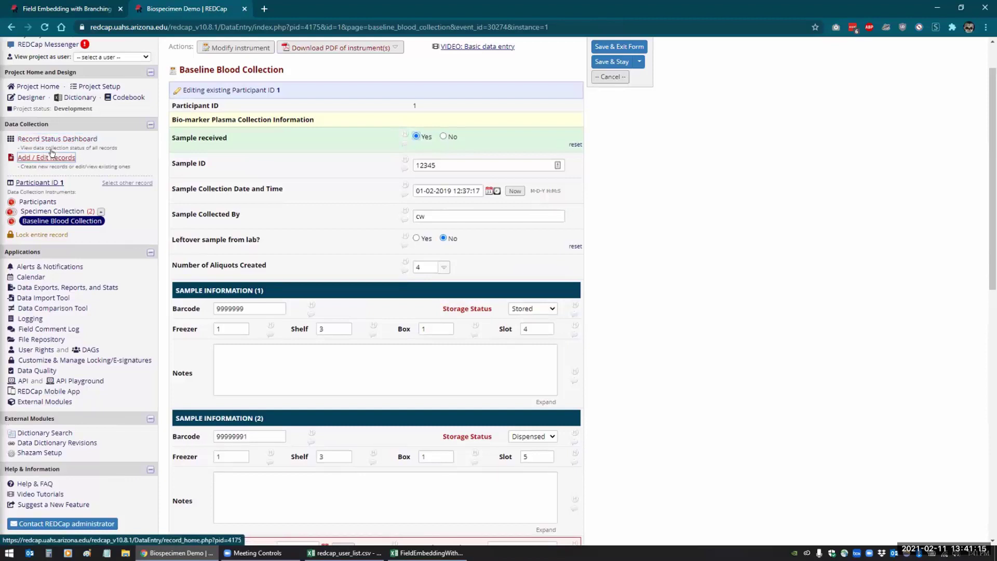
Create record 7 and mark its Baseline Blood Collection sample as received with 4 aliquots
{"action": "left_click", "coordinate": [47, 158]}
{"action": "left_click", "coordinate": [424, 231]}
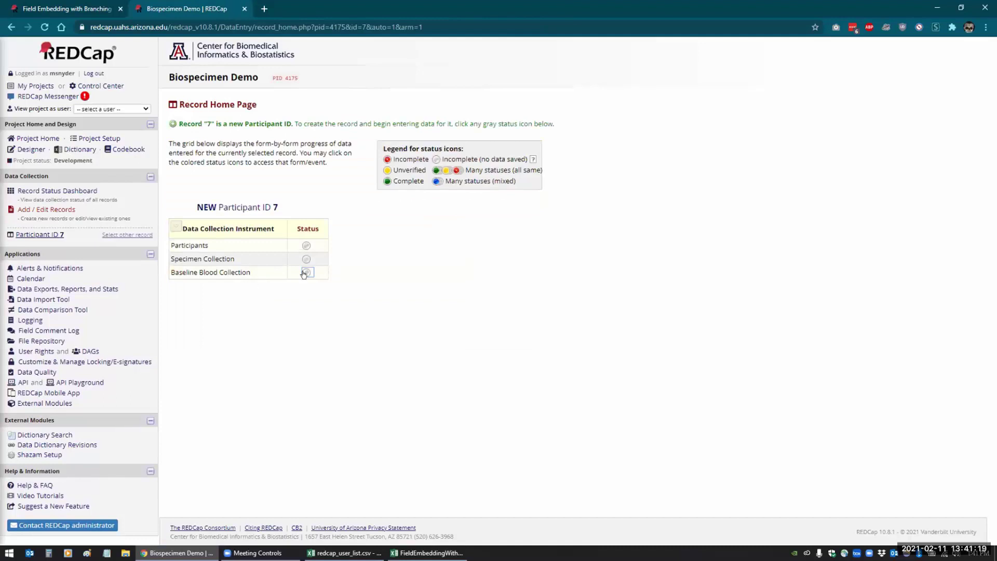
{"action": "left_click", "coordinate": [307, 272]}
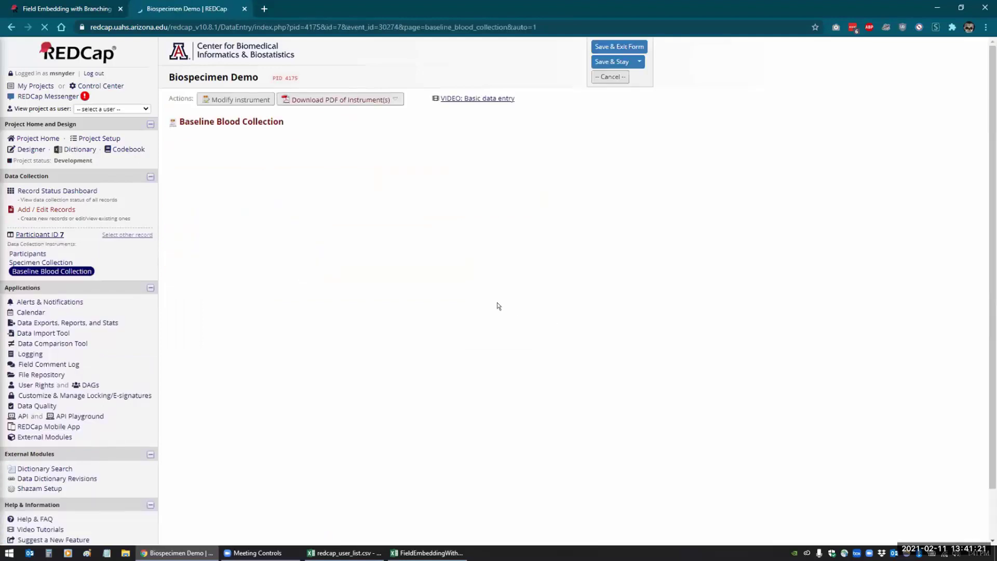
{"action": "left_click", "coordinate": [416, 188]}
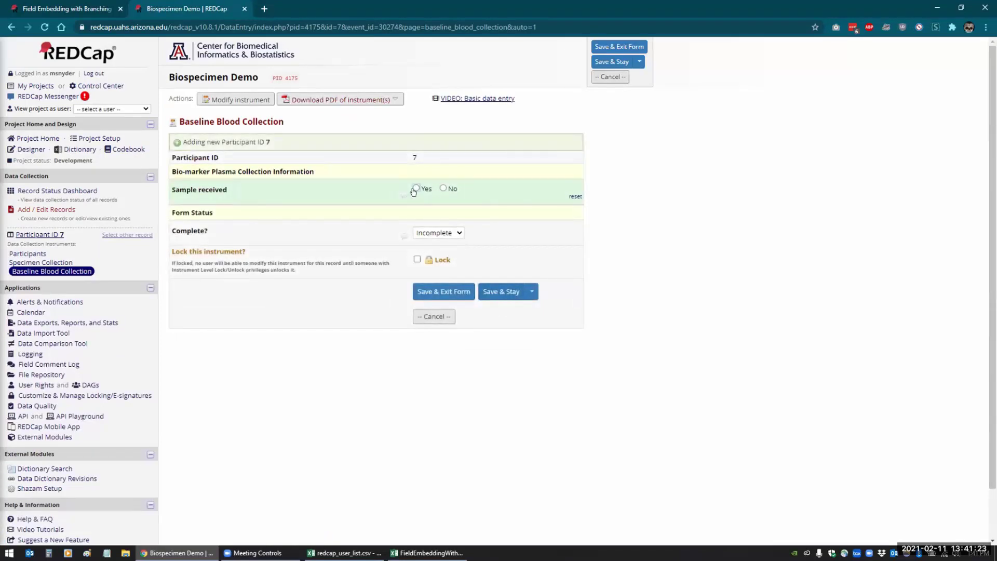
{"action": "scroll", "coordinate": [458, 232], "scroll_direction": "down", "scroll_amount": 1}
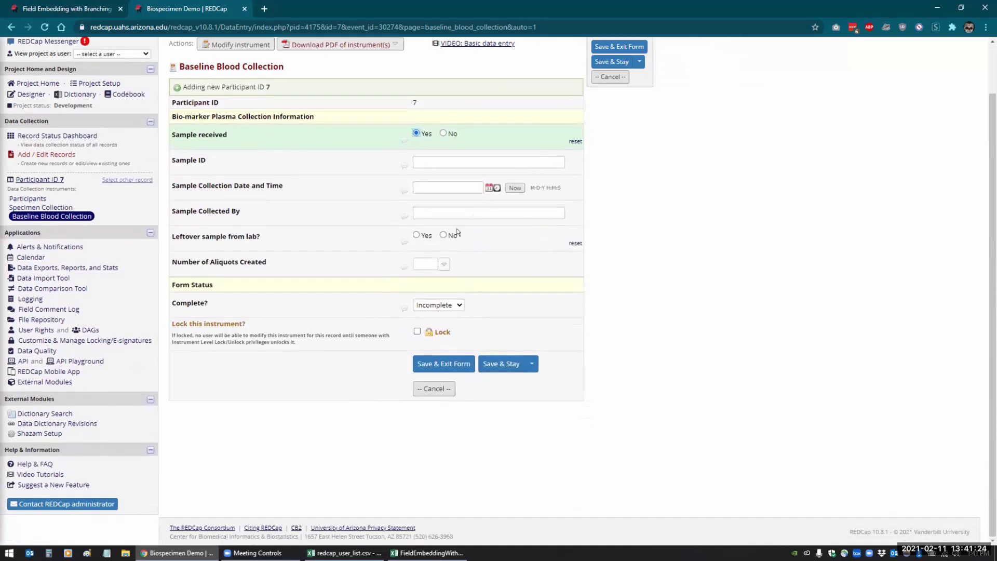
{"action": "left_click", "coordinate": [441, 262]}
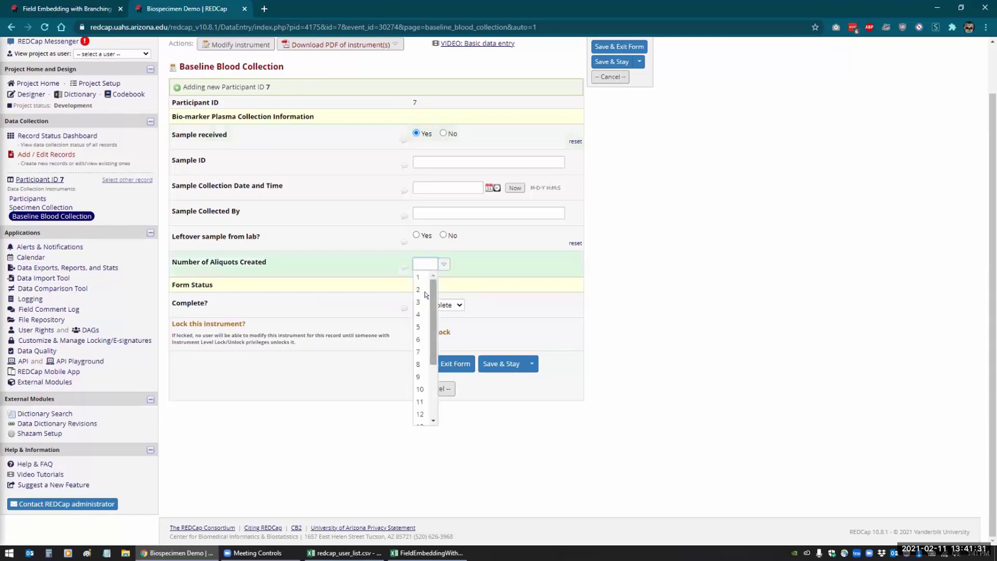
{"action": "scroll", "coordinate": [429, 333], "scroll_direction": "down", "scroll_amount": 3}
{"action": "scroll", "coordinate": [430, 333], "scroll_direction": "up", "scroll_amount": 3}
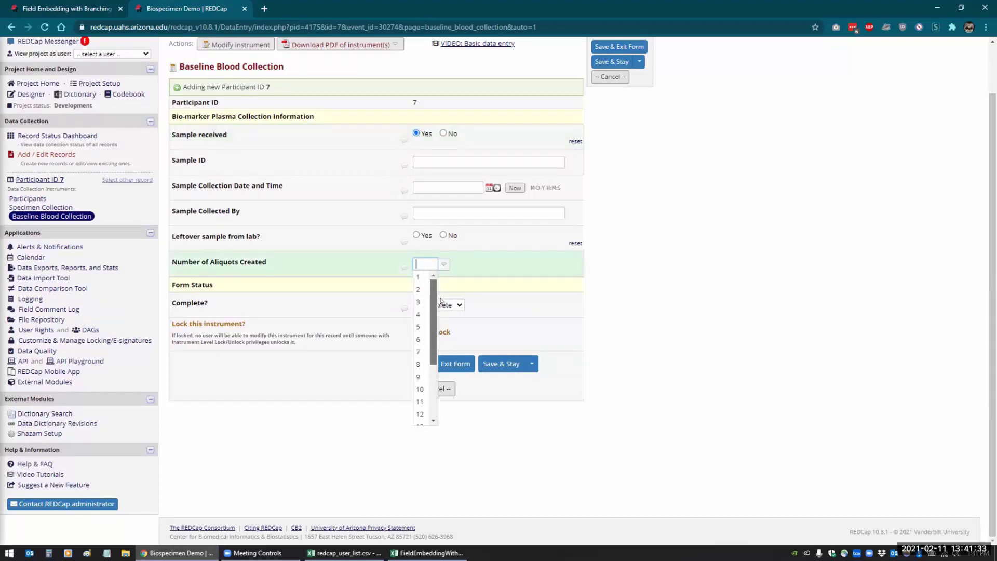
{"action": "left_click", "coordinate": [418, 314]}
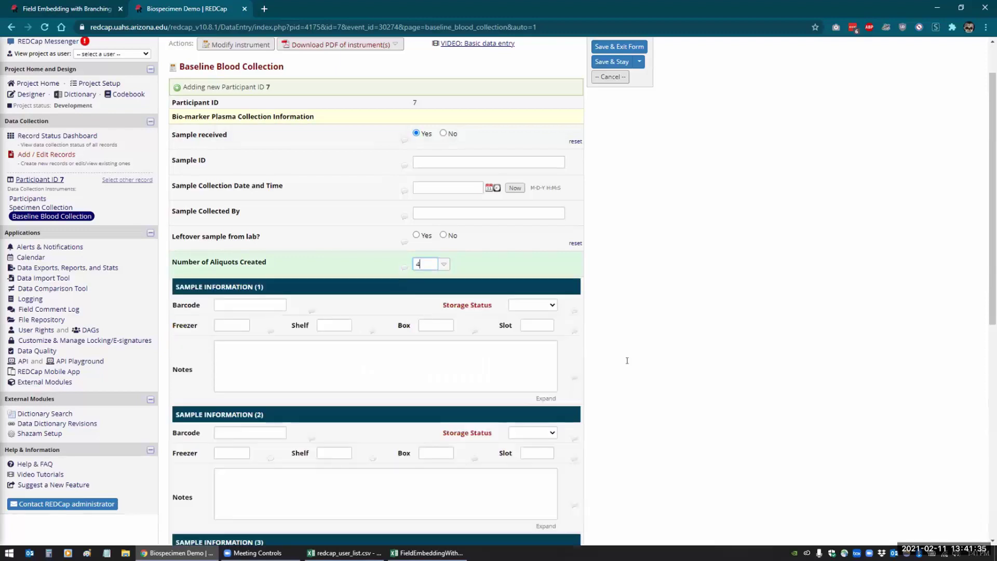
Set the Storage Status of samples 1 and 2 to Dispensed
{"action": "scroll", "coordinate": [708, 341], "scroll_direction": "down", "scroll_amount": 3}
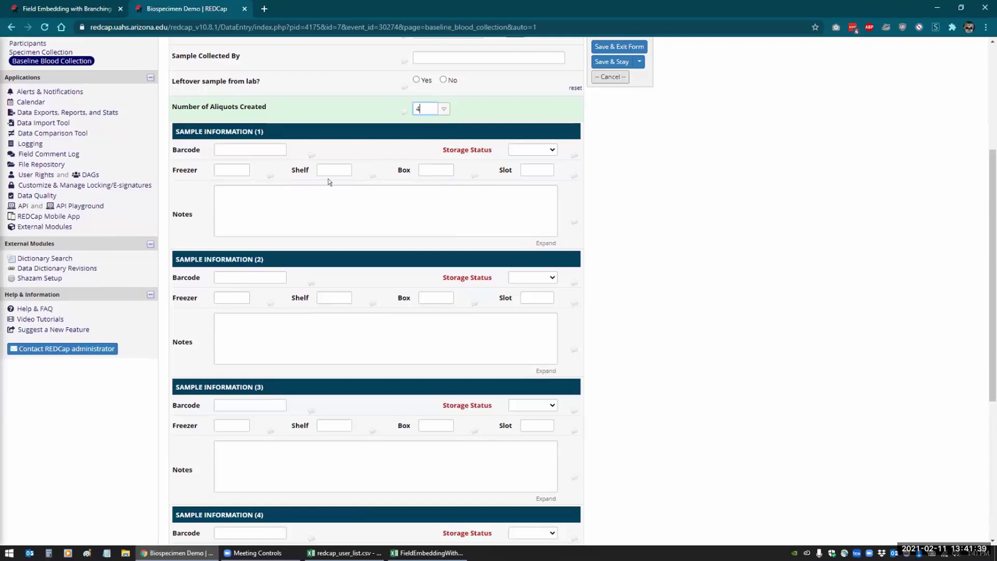
{"action": "left_click", "coordinate": [551, 151]}
{"action": "left_click", "coordinate": [529, 180]}
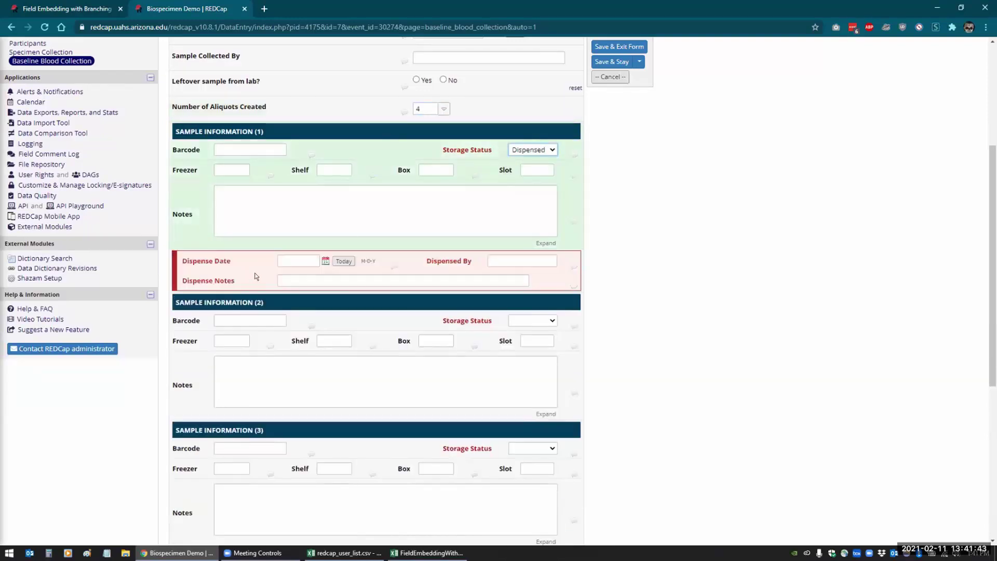
{"action": "scroll", "coordinate": [482, 275], "scroll_direction": "down", "scroll_amount": 2}
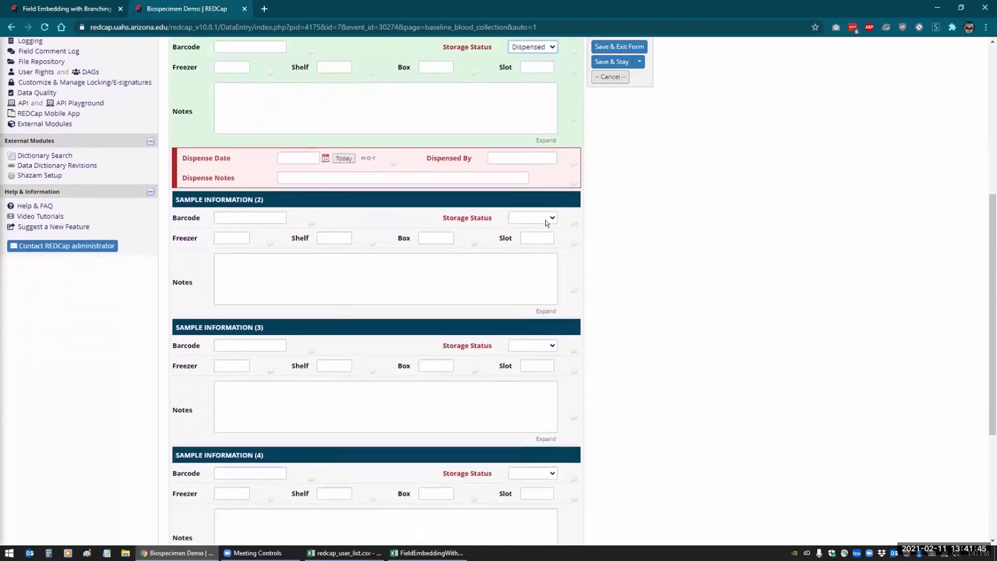
{"action": "left_click", "coordinate": [535, 217]}
{"action": "left_click", "coordinate": [538, 230]}
{"action": "left_click", "coordinate": [540, 218]}
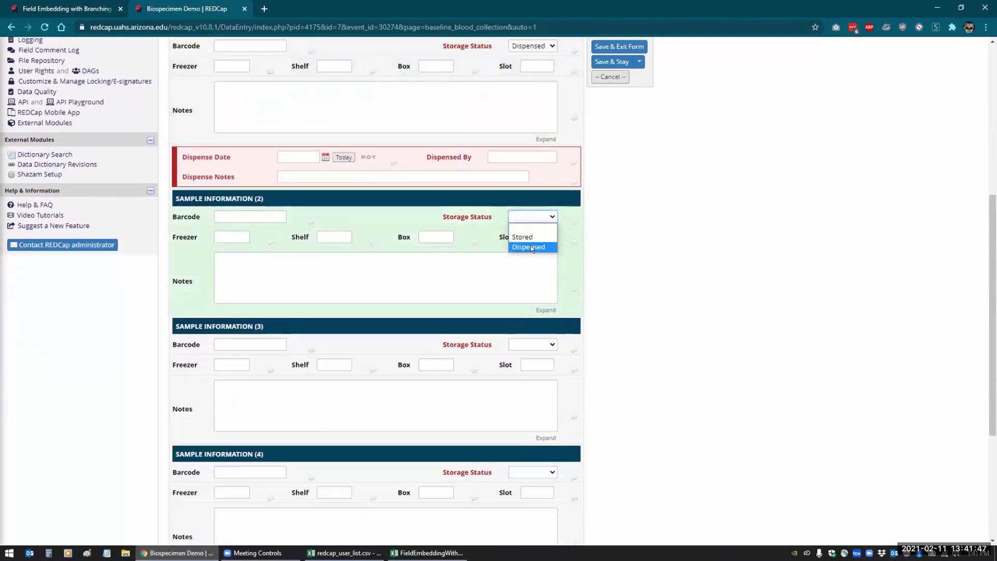
{"action": "left_click", "coordinate": [527, 244]}
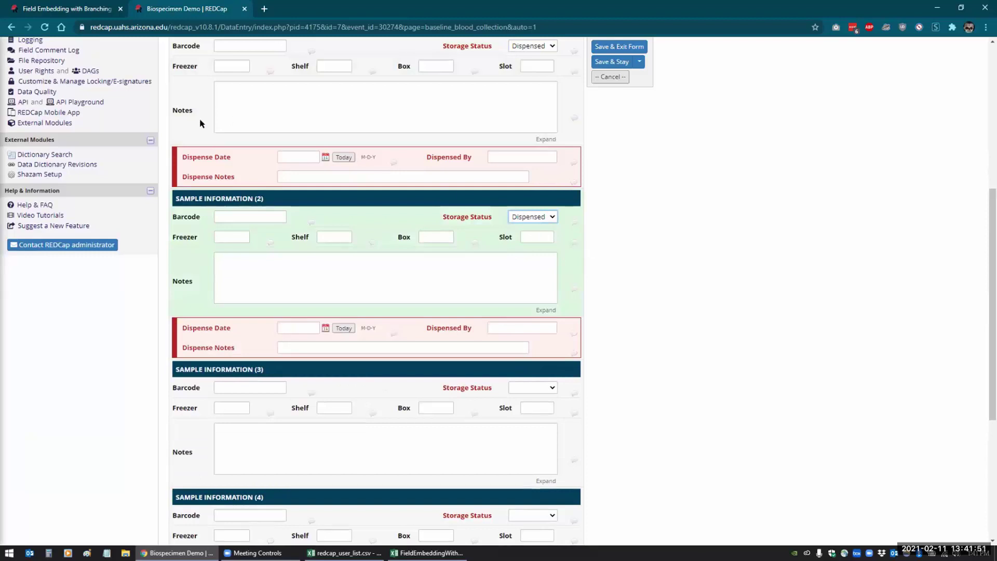
{"action": "left_click", "coordinate": [24, 176]}
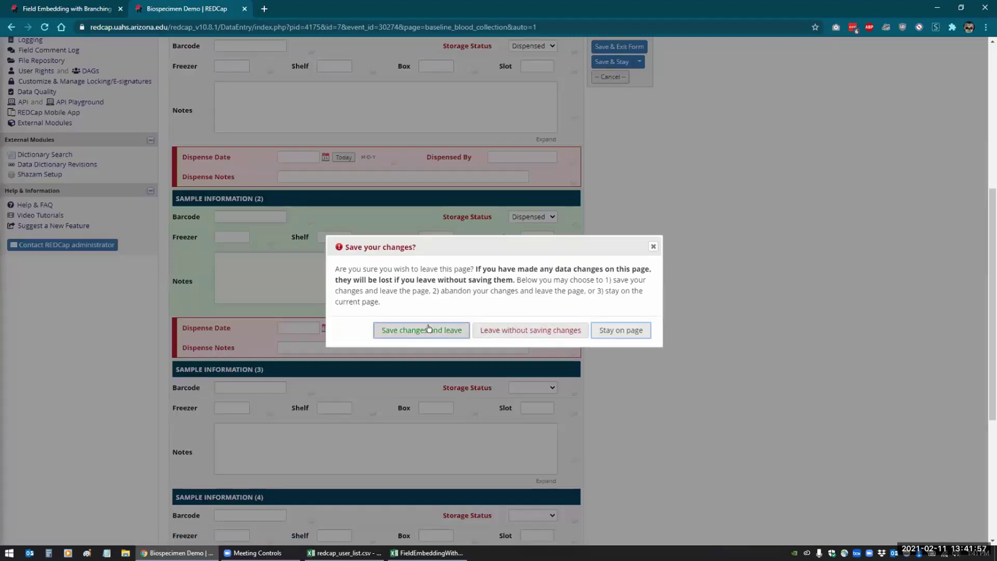
Discard the unsaved form and inspect the table HTML of the shzm_samples_01 Shazam field
{"action": "left_click", "coordinate": [537, 332]}
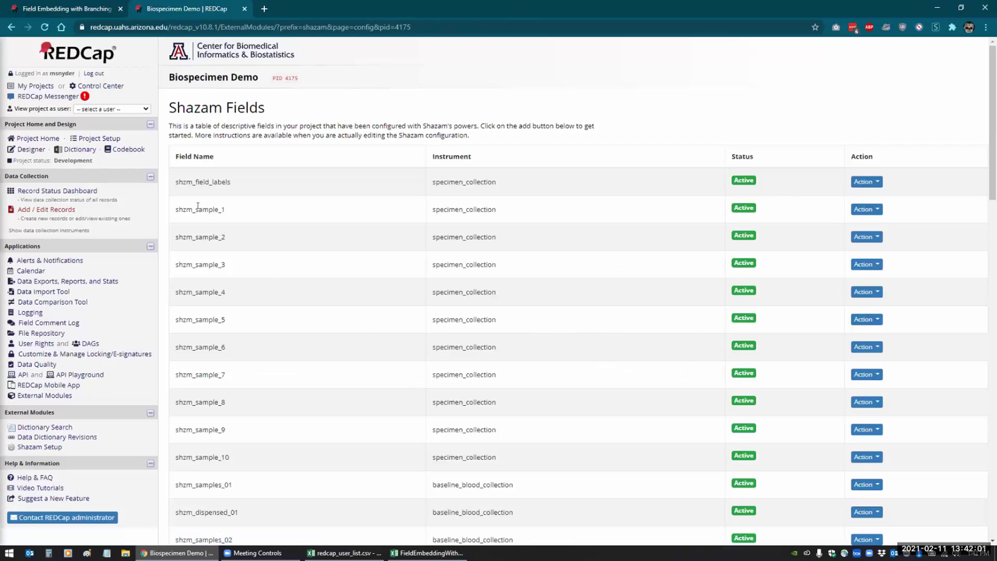
{"action": "scroll", "coordinate": [271, 240], "scroll_direction": "down", "scroll_amount": 6}
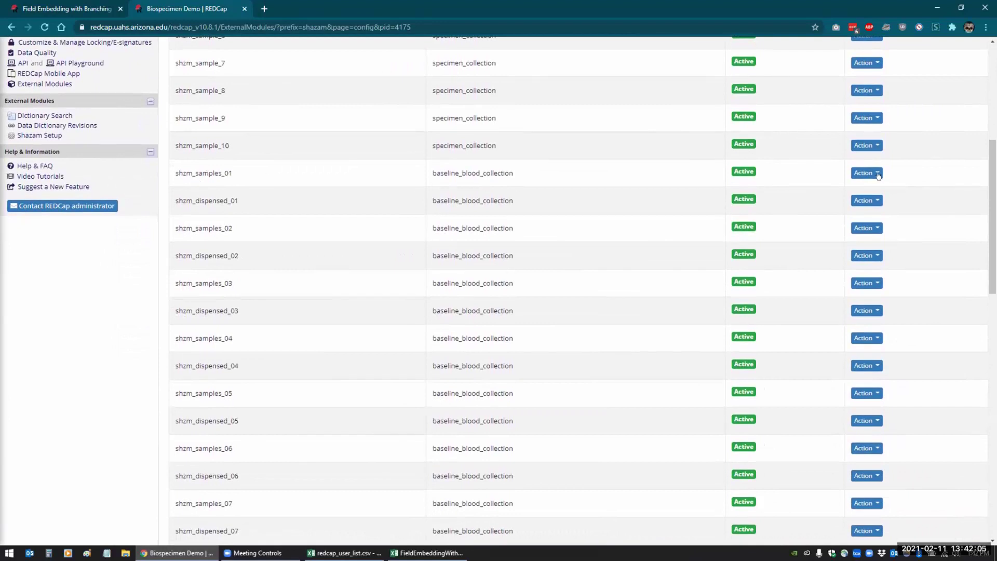
{"action": "left_click", "coordinate": [877, 174]}
{"action": "left_click", "coordinate": [878, 191]}
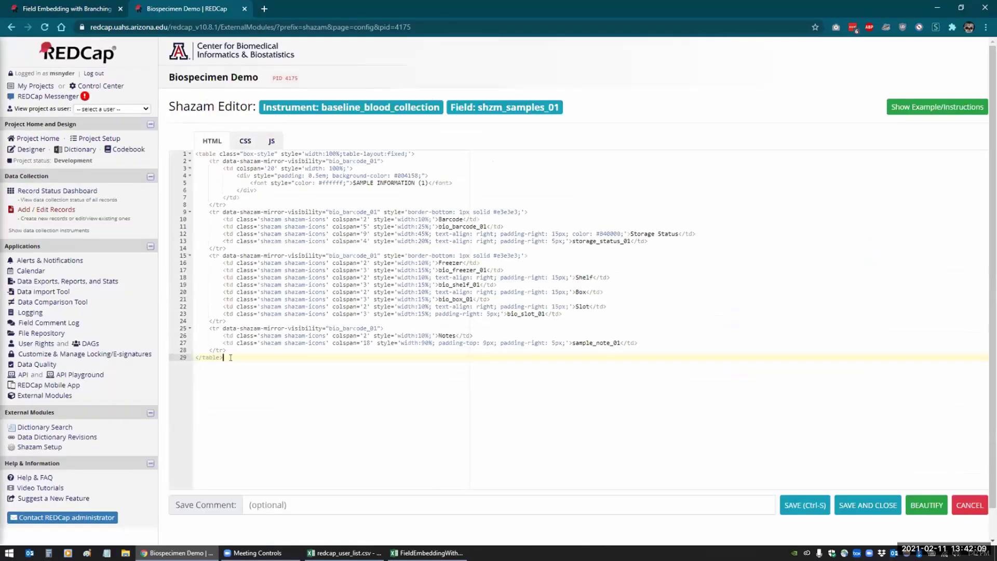
{"action": "left_click", "coordinate": [11, 27]}
Inspect the shzm_dispensed_01 table HTML, then review the rest of the Shazam Fields list
{"action": "scroll", "coordinate": [232, 335], "scroll_direction": "down", "scroll_amount": 4}
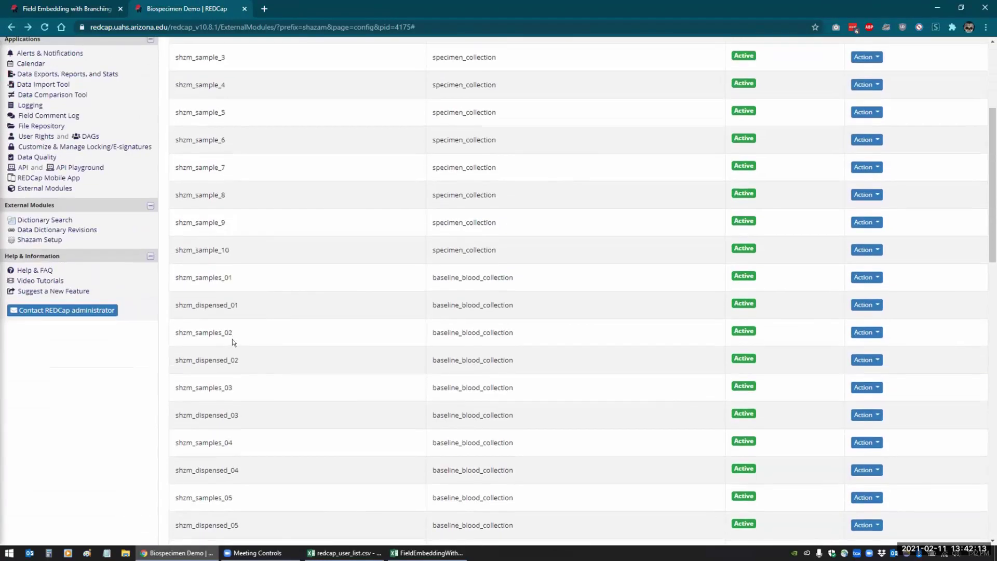
{"action": "left_click", "coordinate": [865, 305]}
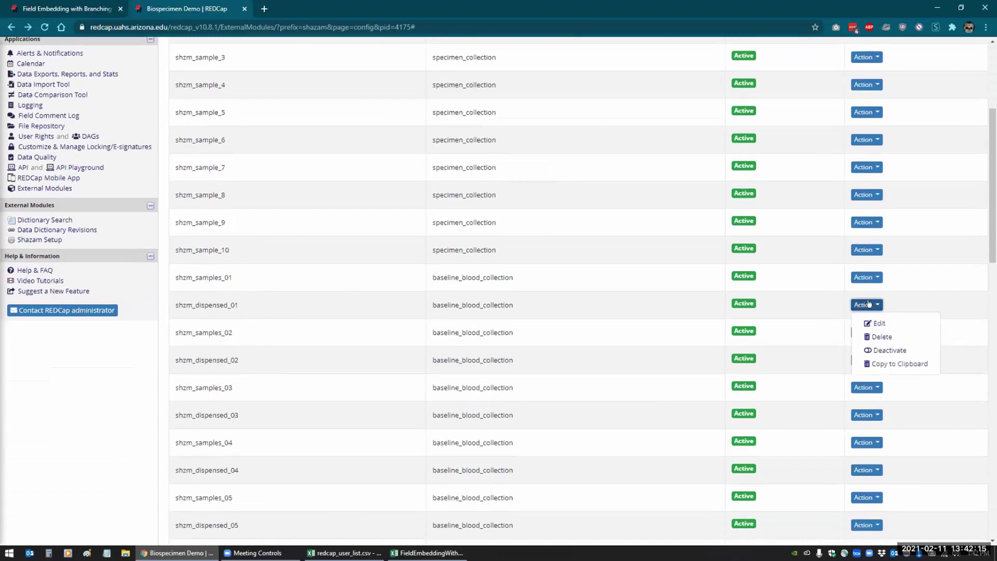
{"action": "left_click", "coordinate": [871, 323]}
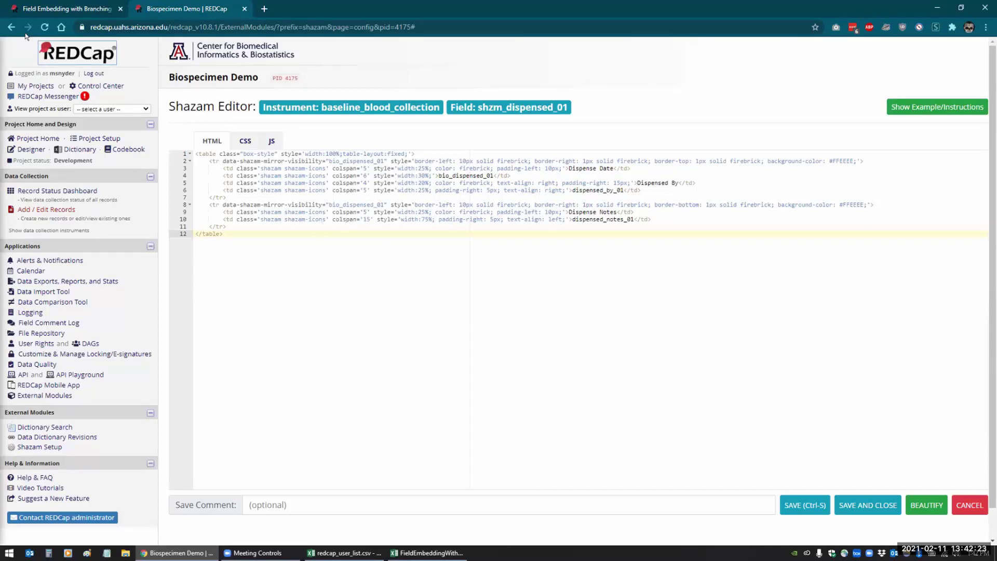
{"action": "left_click", "coordinate": [11, 26]}
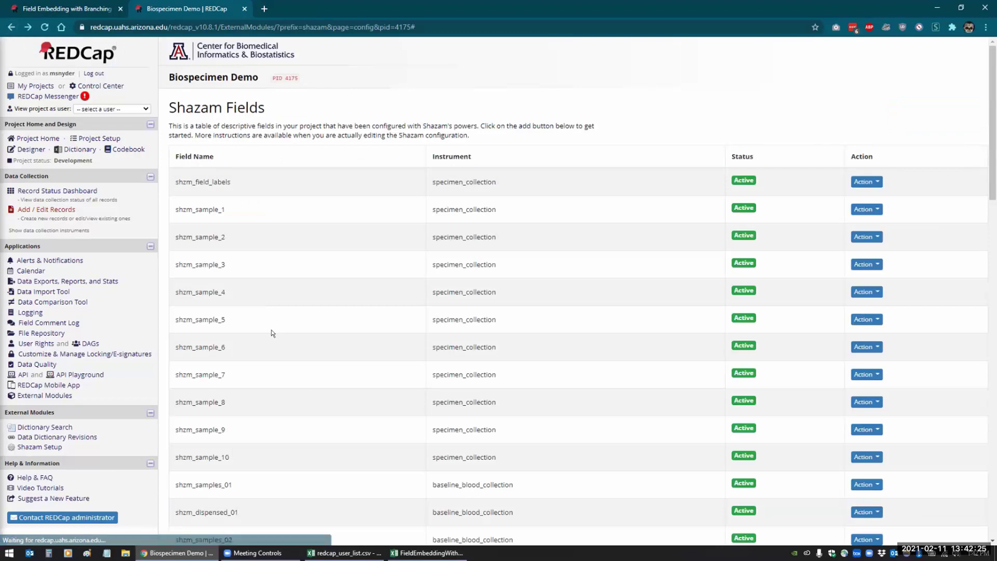
{"action": "scroll", "coordinate": [271, 330], "scroll_direction": "down", "scroll_amount": 14}
{"action": "scroll", "coordinate": [271, 330], "scroll_direction": "down", "scroll_amount": 10}
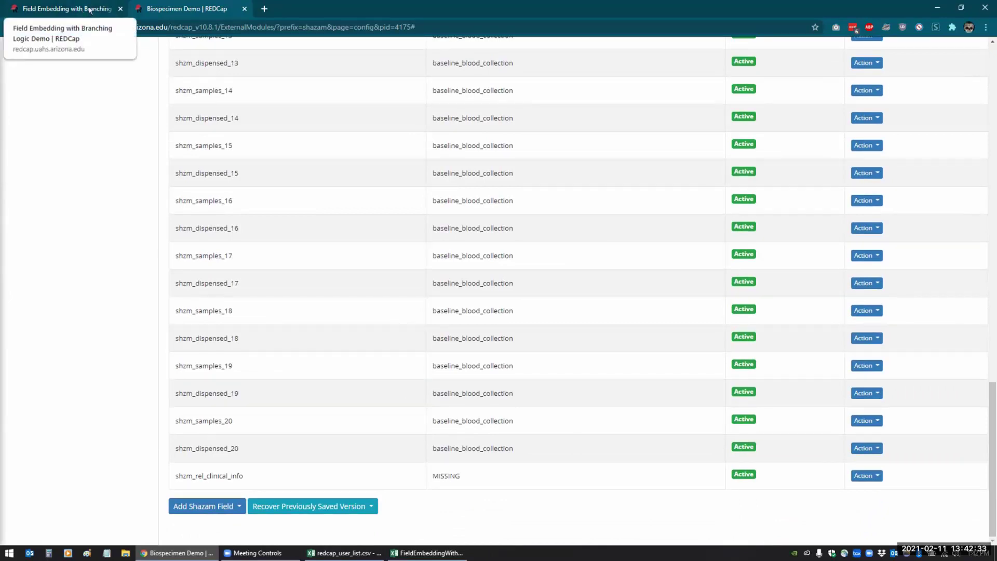
Create record 1 in the Field Embedding demo, open the first instrument, and set samples collected to 1
{"action": "left_click", "coordinate": [90, 10]}
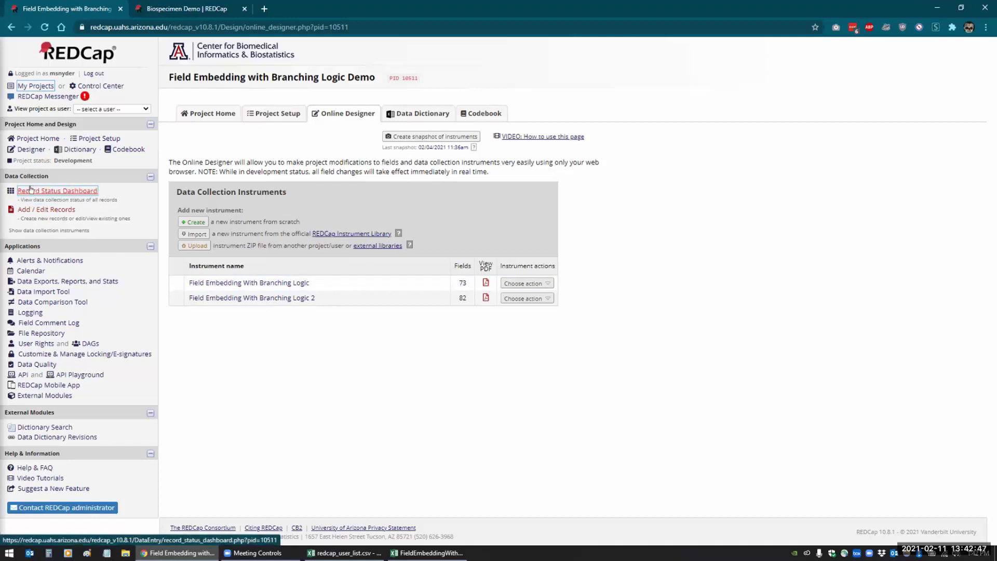
{"action": "left_click", "coordinate": [52, 210]}
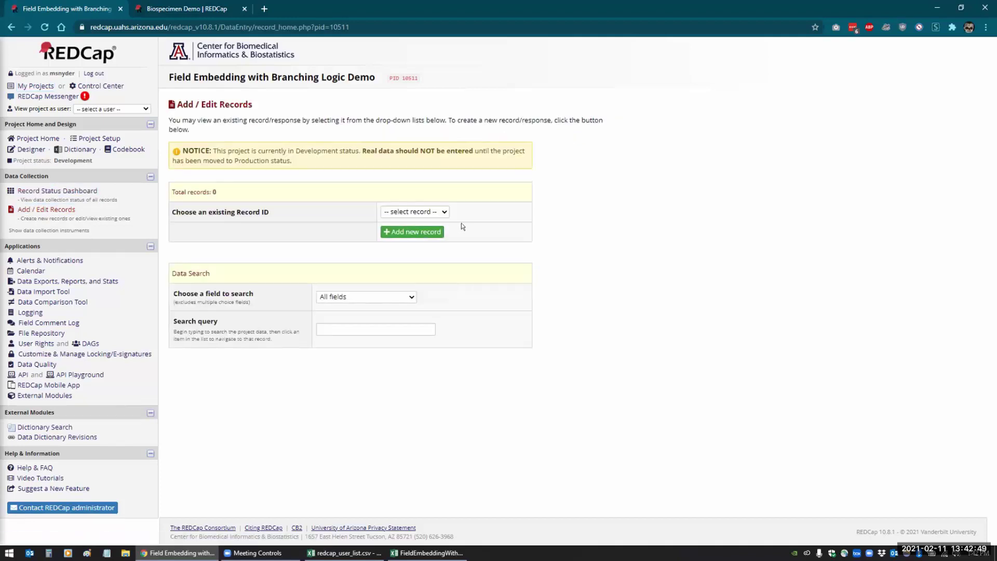
{"action": "left_click", "coordinate": [423, 231]}
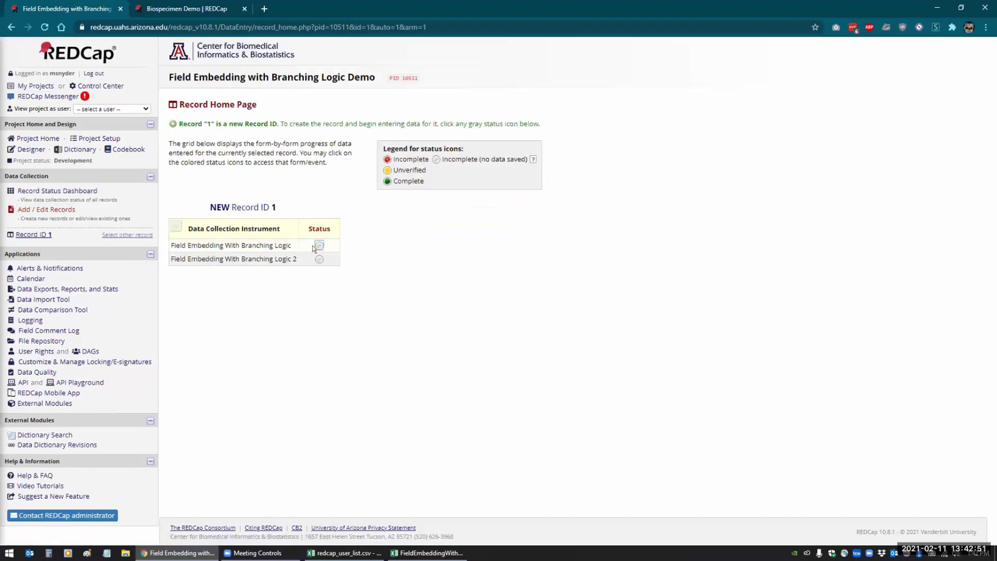
{"action": "left_click", "coordinate": [318, 245]}
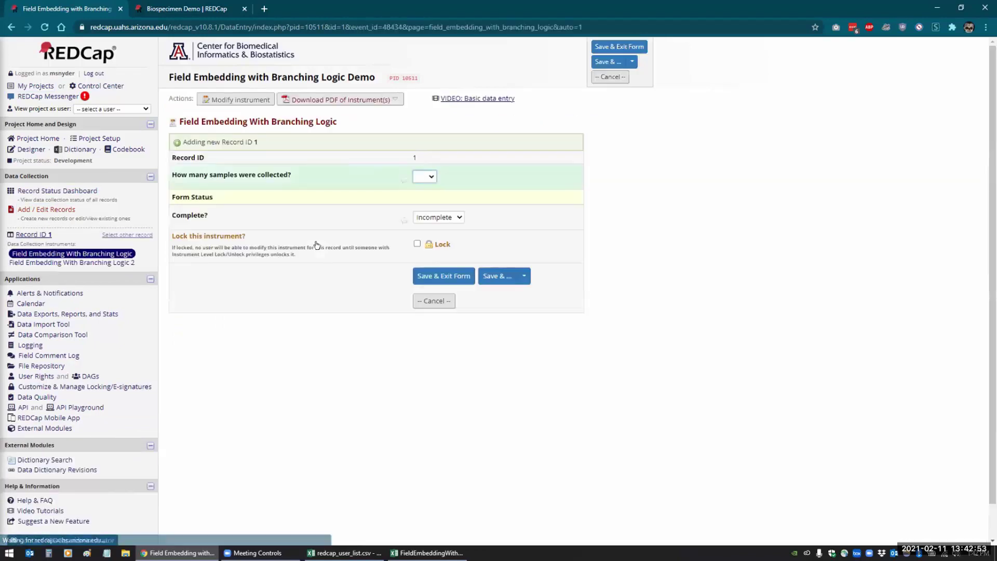
{"action": "left_click", "coordinate": [432, 177]}
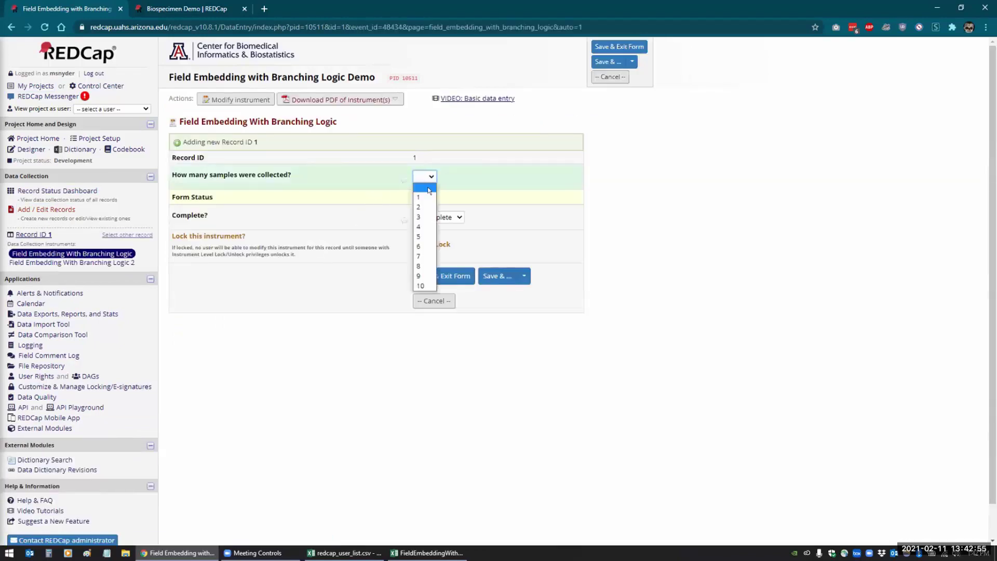
{"action": "left_click", "coordinate": [425, 198]}
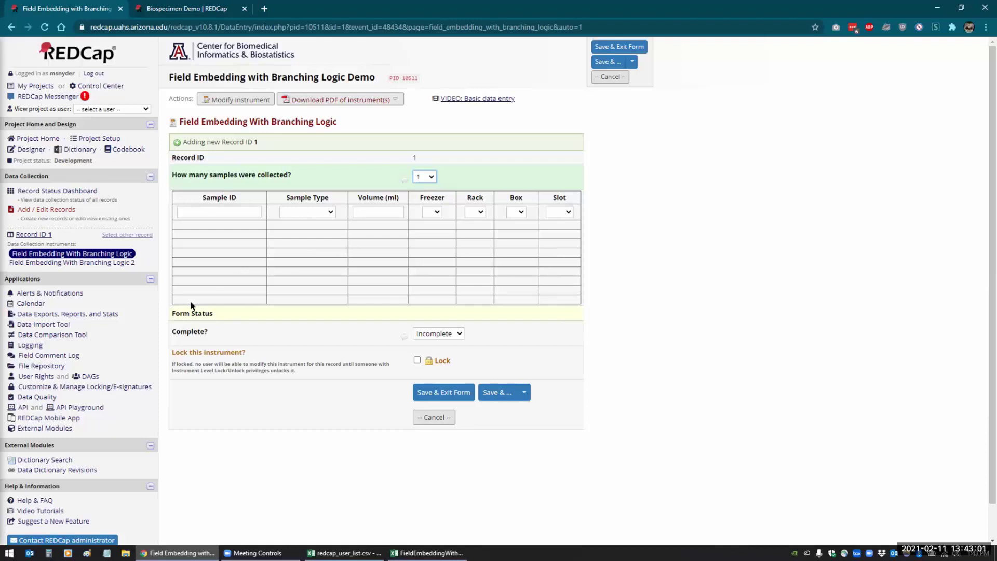
{"action": "left_click", "coordinate": [328, 212]}
{"action": "left_click", "coordinate": [329, 212]}
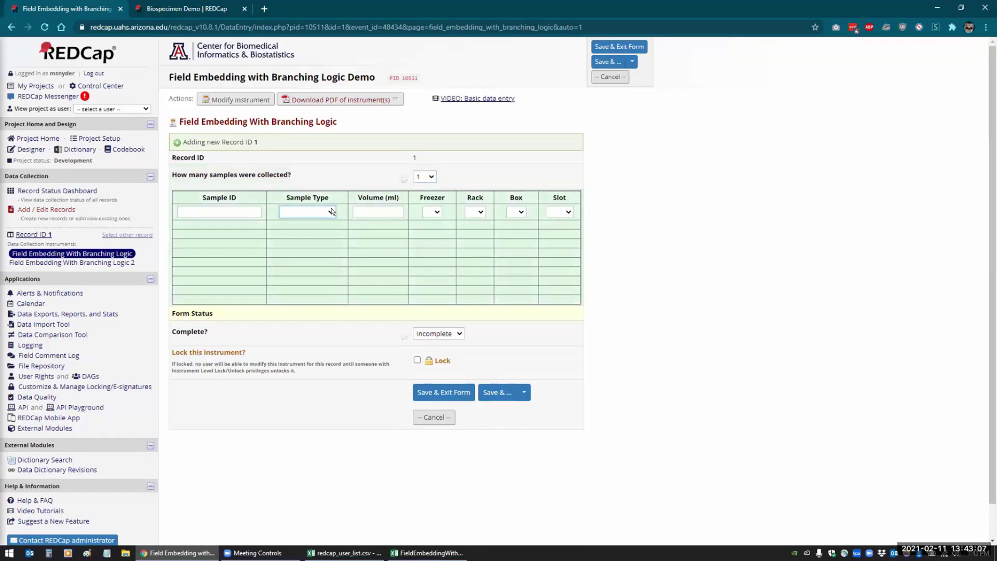
Change samples collected through 2, 3, 4 and 2, finishing at 10 to show ten rows
{"action": "left_click", "coordinate": [425, 177]}
{"action": "left_click", "coordinate": [421, 205]}
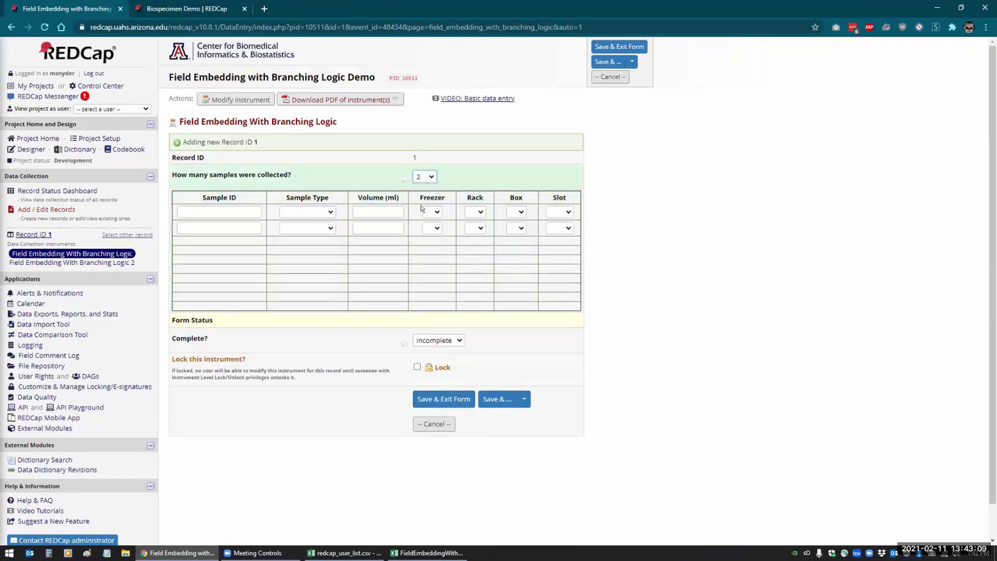
{"action": "left_click", "coordinate": [424, 177]}
{"action": "left_click", "coordinate": [427, 213]}
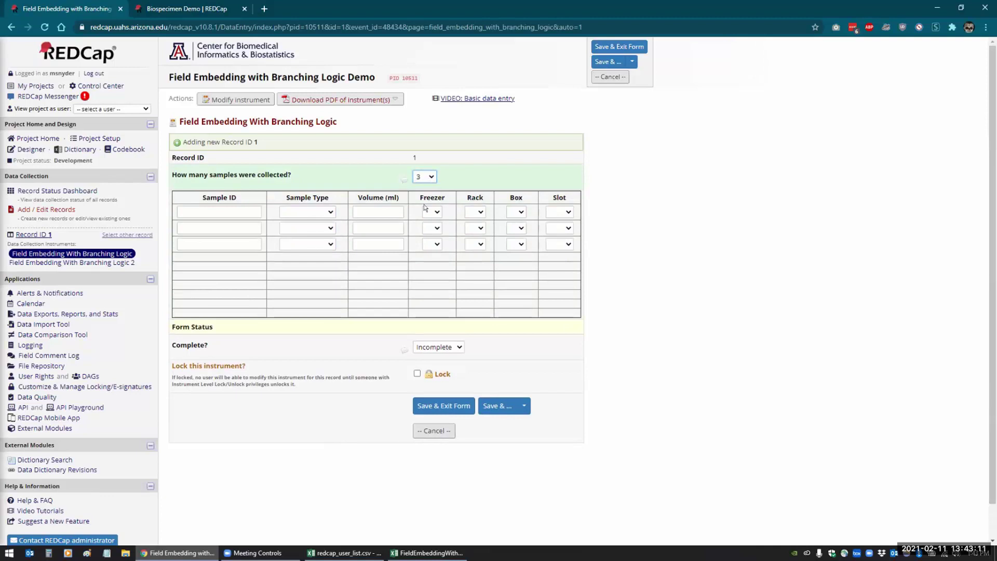
{"action": "left_click", "coordinate": [425, 177]}
{"action": "left_click", "coordinate": [427, 224]}
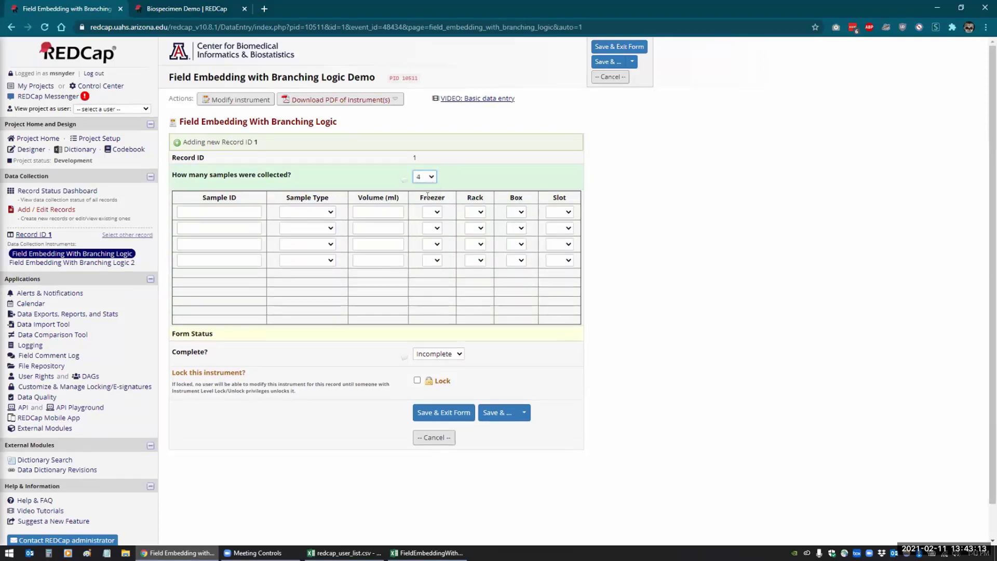
{"action": "left_click", "coordinate": [428, 177]}
{"action": "left_click", "coordinate": [426, 205]}
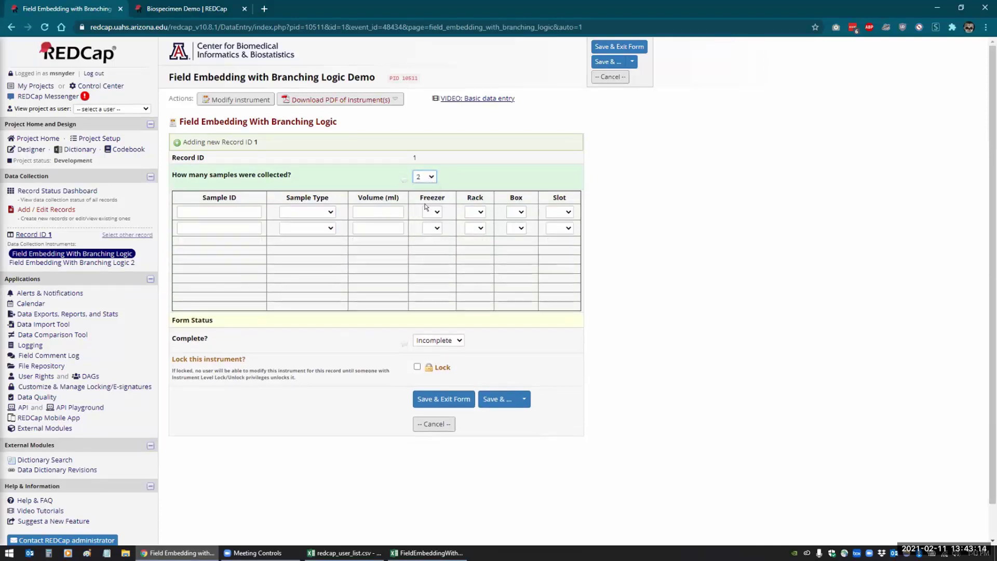
{"action": "left_click", "coordinate": [429, 177]}
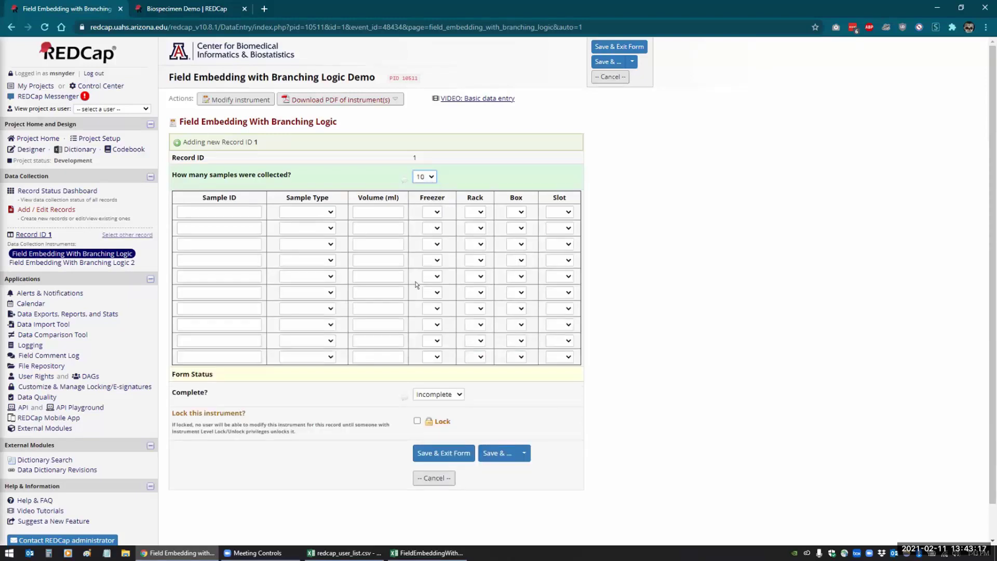
{"action": "left_click", "coordinate": [425, 286]}
Leave the first form unsaved, open Field Embedding With Branching Logic 2, and choose 1 sample
{"action": "left_click", "coordinate": [29, 263]}
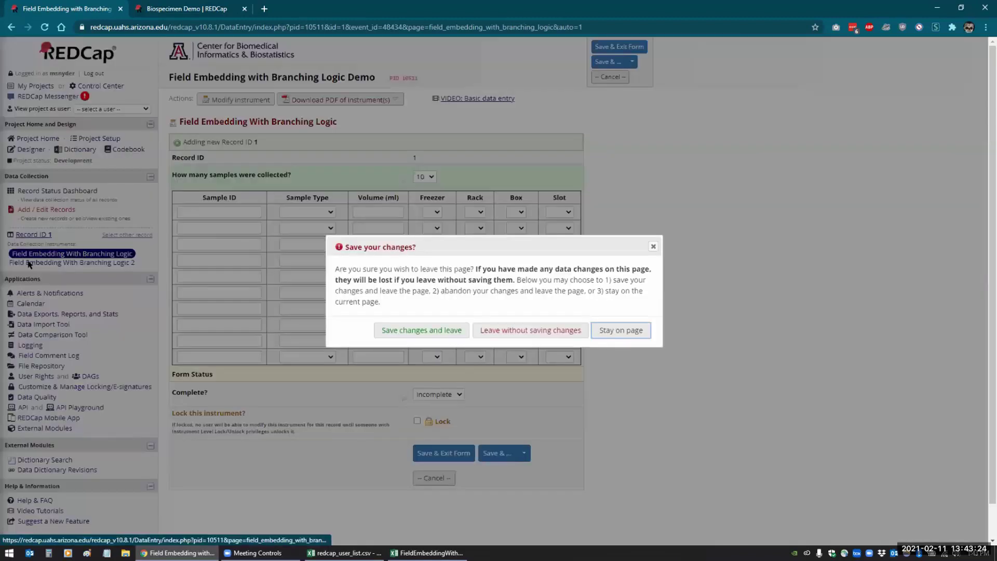
{"action": "left_click", "coordinate": [517, 332]}
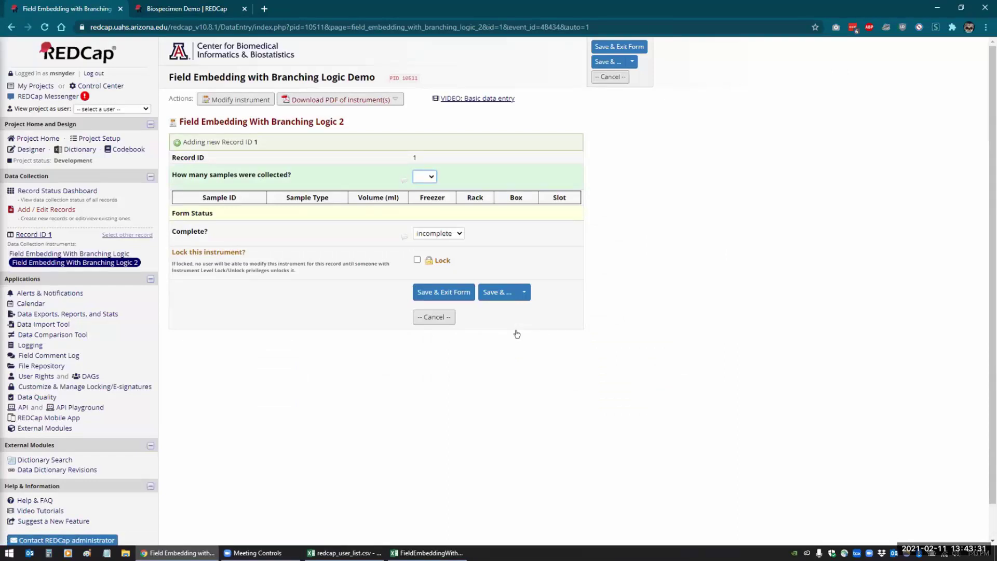
{"action": "left_click", "coordinate": [429, 177]}
{"action": "left_click", "coordinate": [429, 198]}
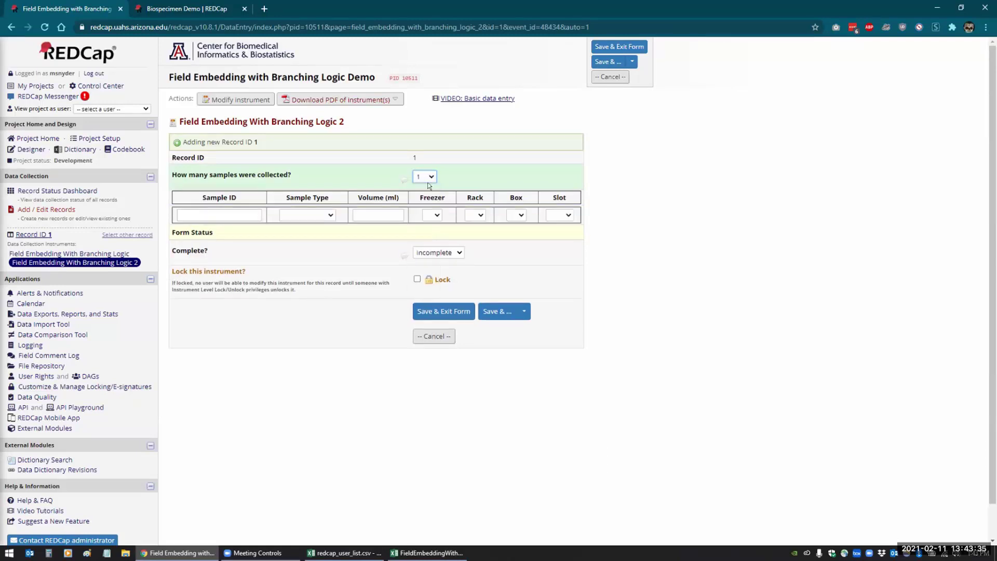
Try 2, 3 and 10 samples collected, settling on 4 samples
{"action": "left_click", "coordinate": [429, 177]}
{"action": "left_click", "coordinate": [430, 207]}
{"action": "left_click", "coordinate": [430, 177]}
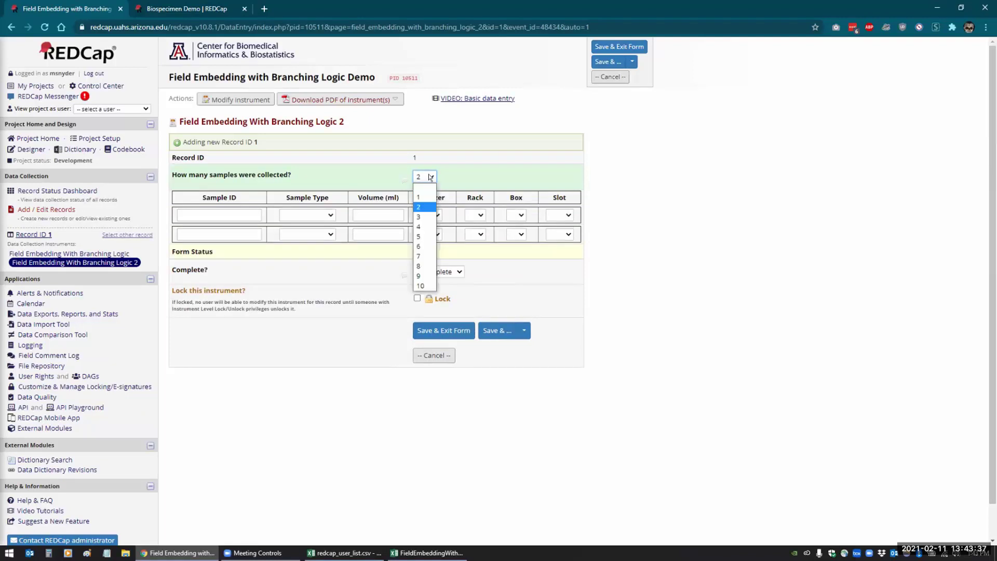
{"action": "left_click", "coordinate": [424, 217]}
{"action": "left_click", "coordinate": [424, 176]}
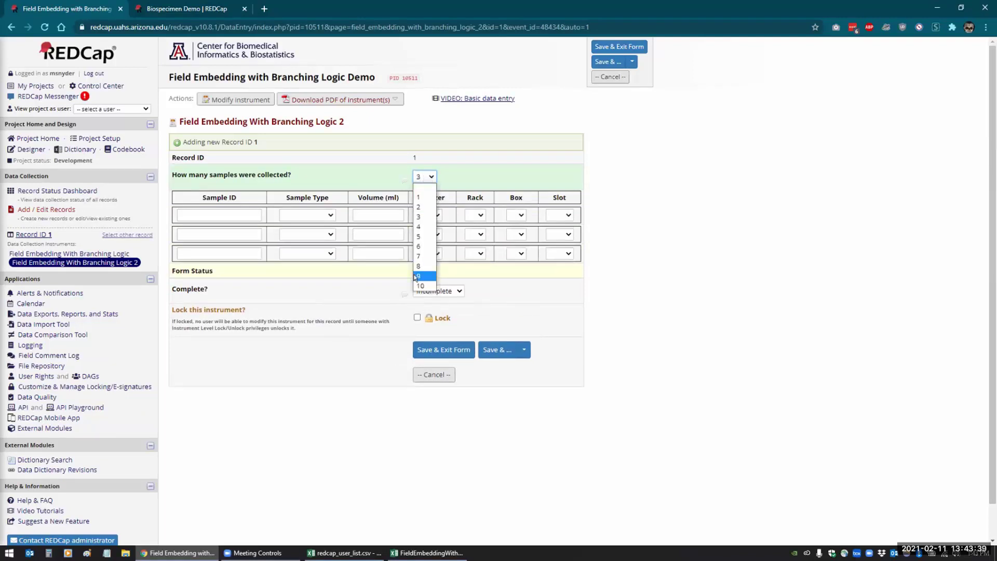
{"action": "left_click", "coordinate": [425, 284]}
{"action": "left_click", "coordinate": [427, 172]}
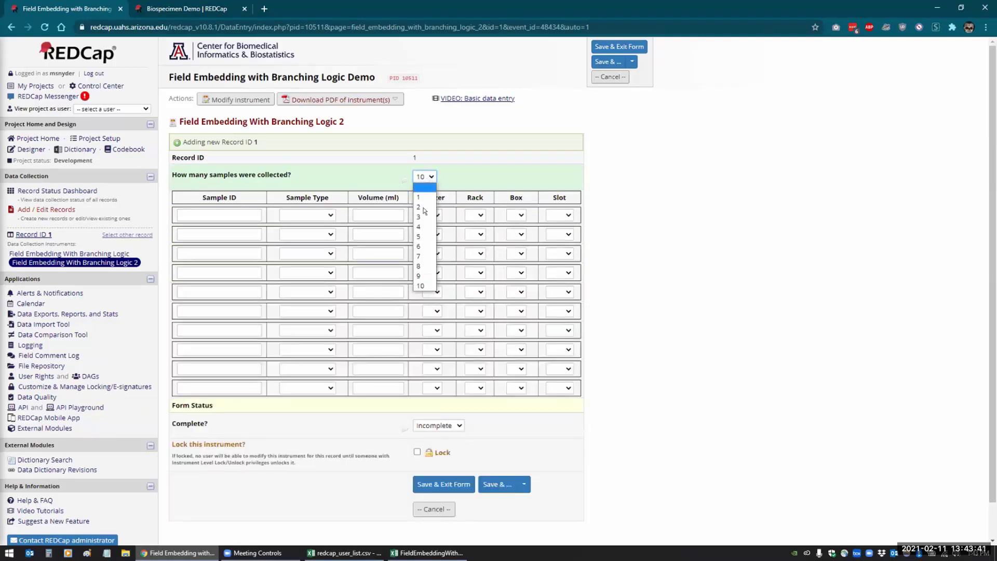
{"action": "left_click", "coordinate": [416, 225]}
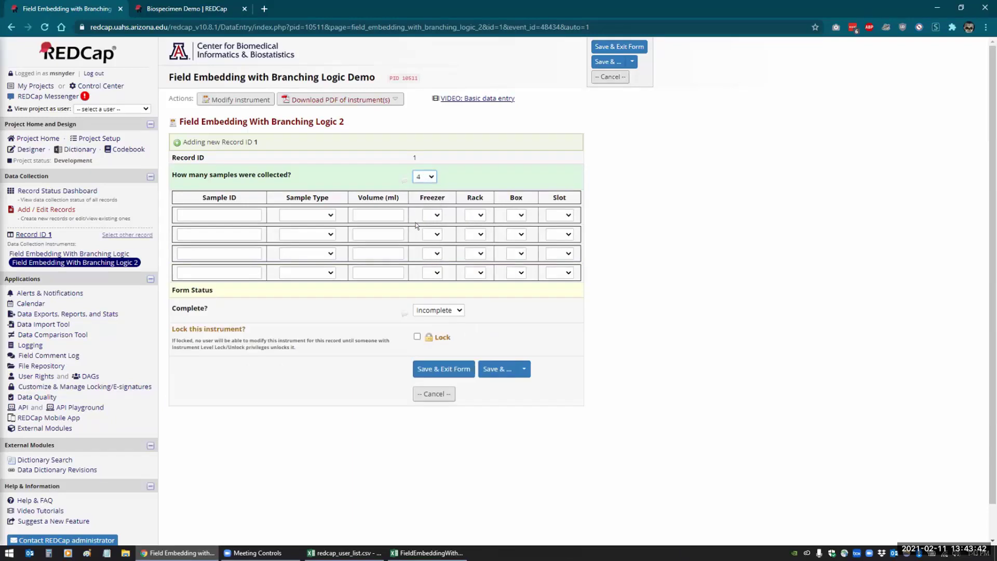
Discard the entry and review Field Embedding With Branching Logic's ten-row sample table and sample-count choices in the Designer
{"action": "left_click", "coordinate": [23, 149]}
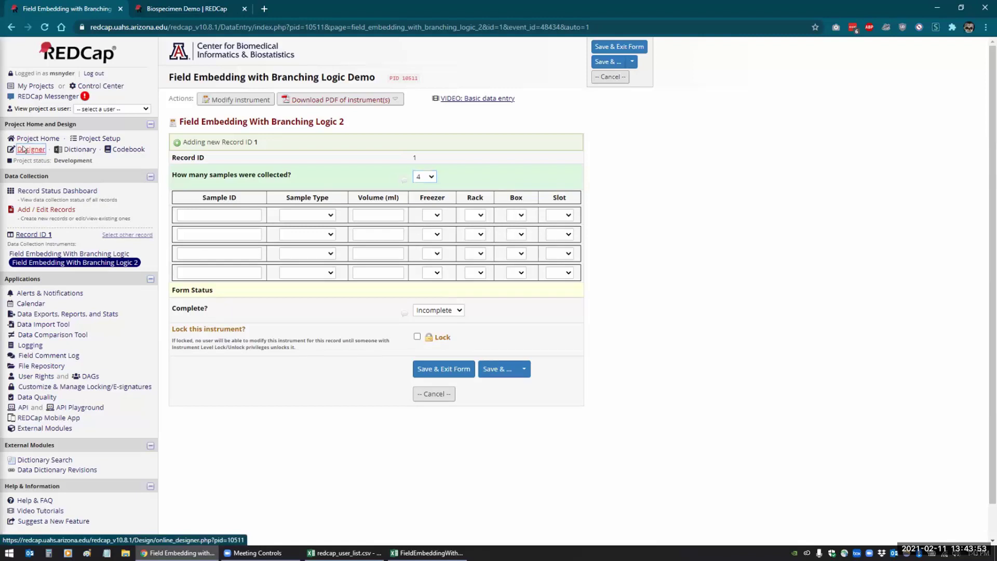
{"action": "left_click", "coordinate": [516, 331]}
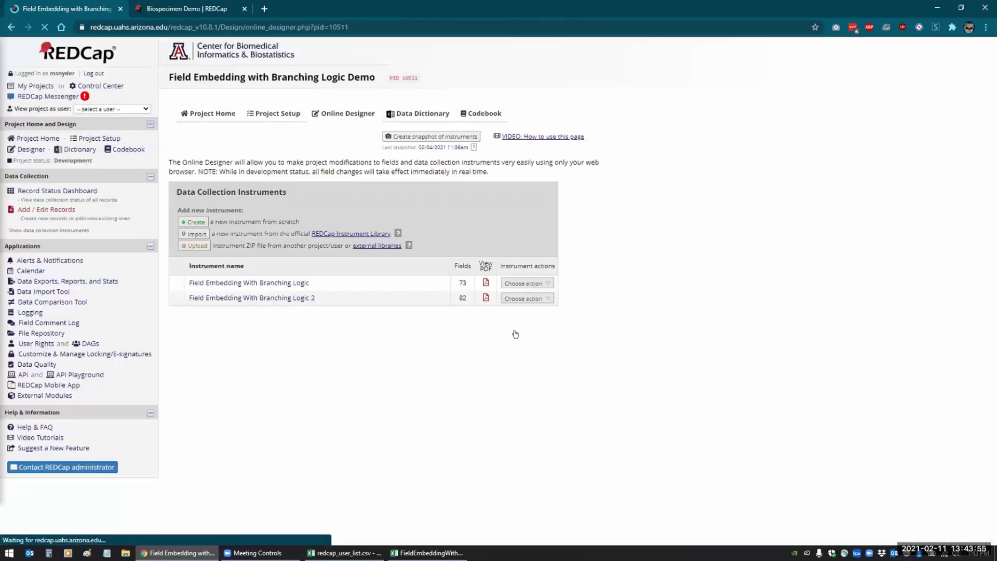
{"action": "left_click", "coordinate": [250, 282]}
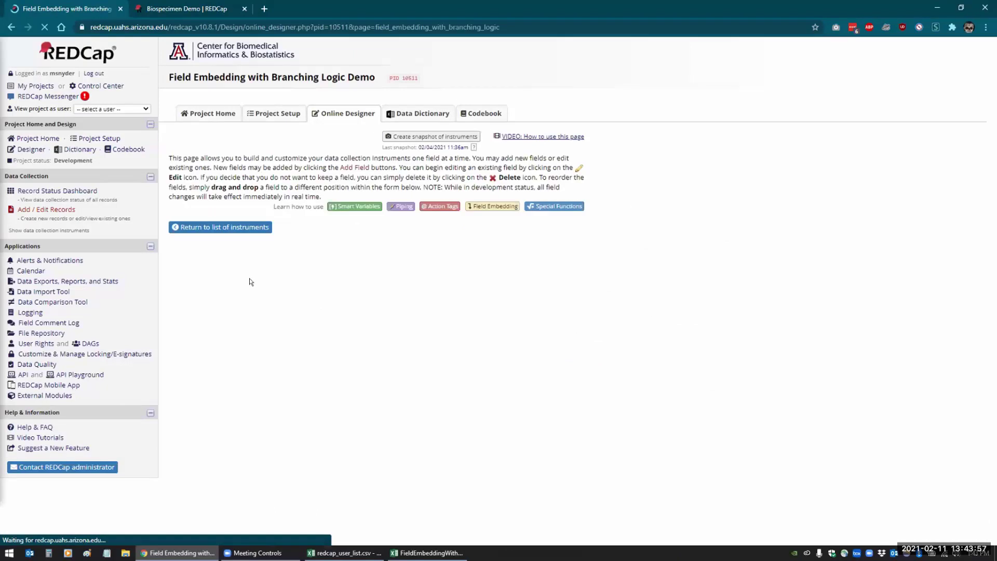
{"action": "scroll", "coordinate": [623, 315], "scroll_direction": "down", "scroll_amount": 1}
{"action": "scroll", "coordinate": [623, 315], "scroll_direction": "down", "scroll_amount": 4}
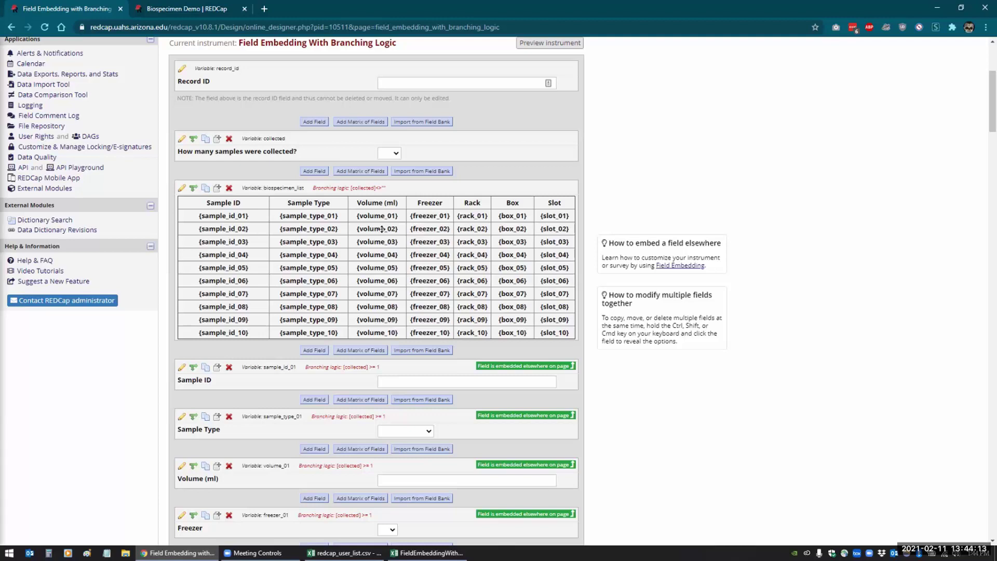
{"action": "scroll", "coordinate": [373, 220], "scroll_direction": "down", "scroll_amount": 1}
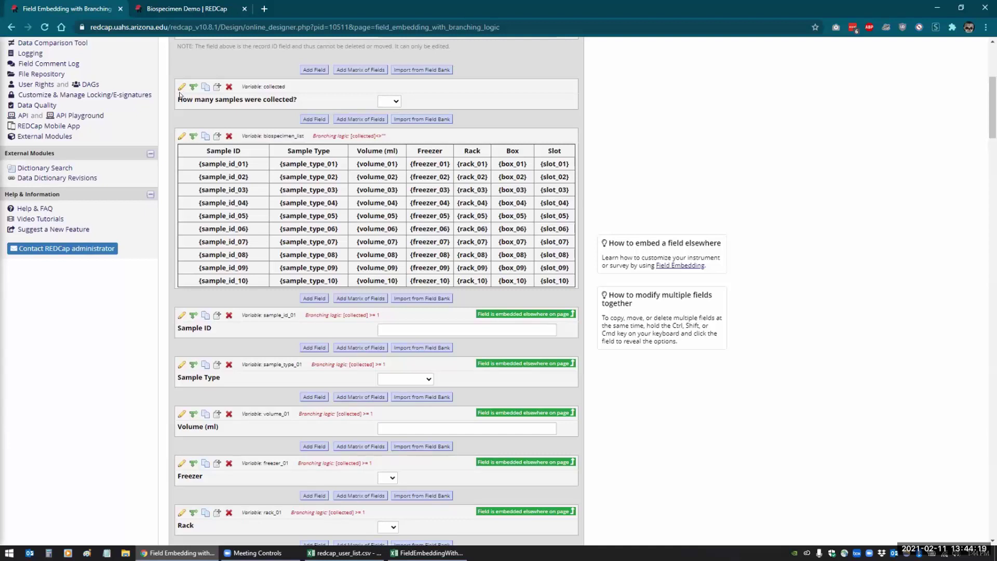
{"action": "left_click", "coordinate": [395, 101]}
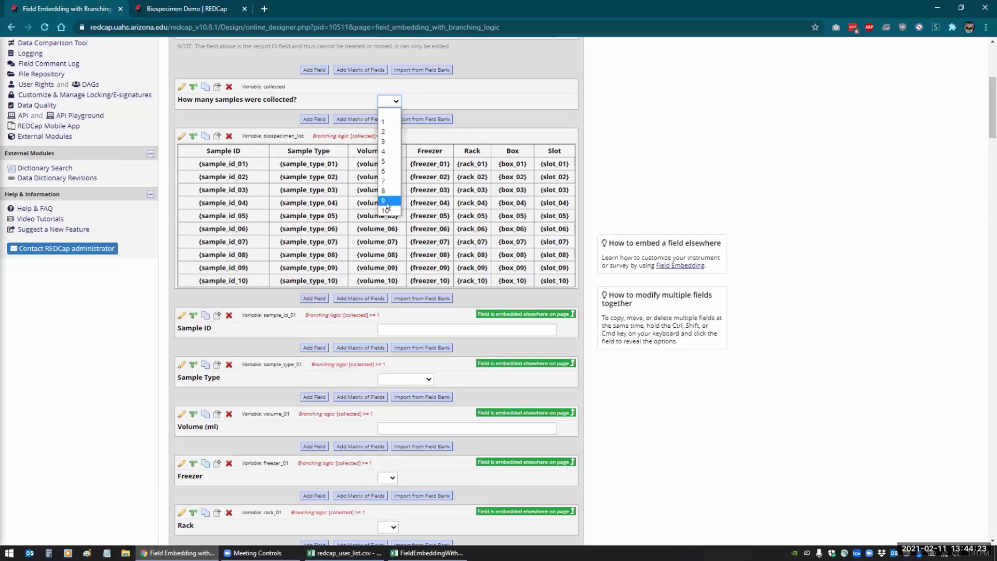
{"action": "left_click", "coordinate": [682, 127]}
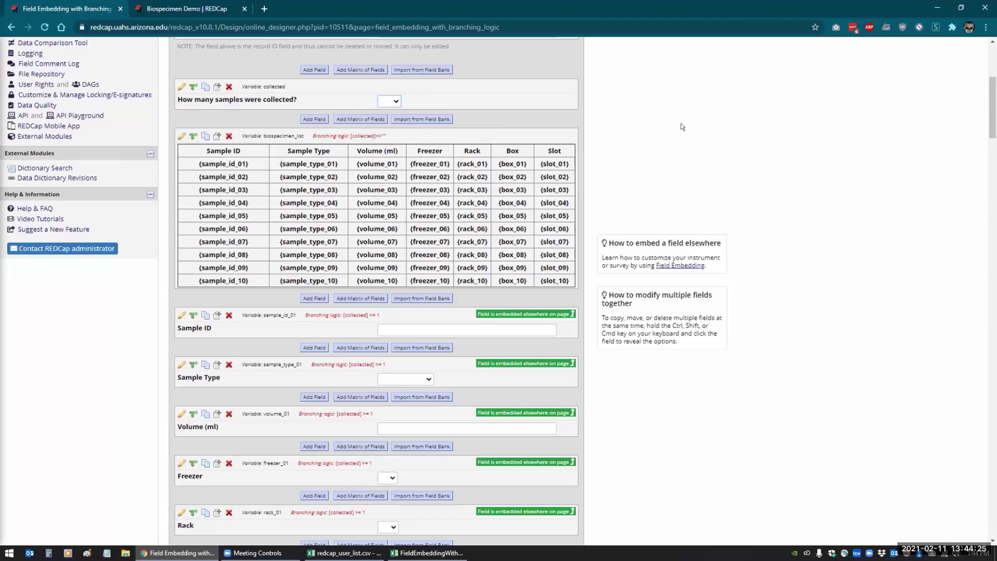
{"action": "scroll", "coordinate": [274, 113], "scroll_direction": "down", "scroll_amount": 2}
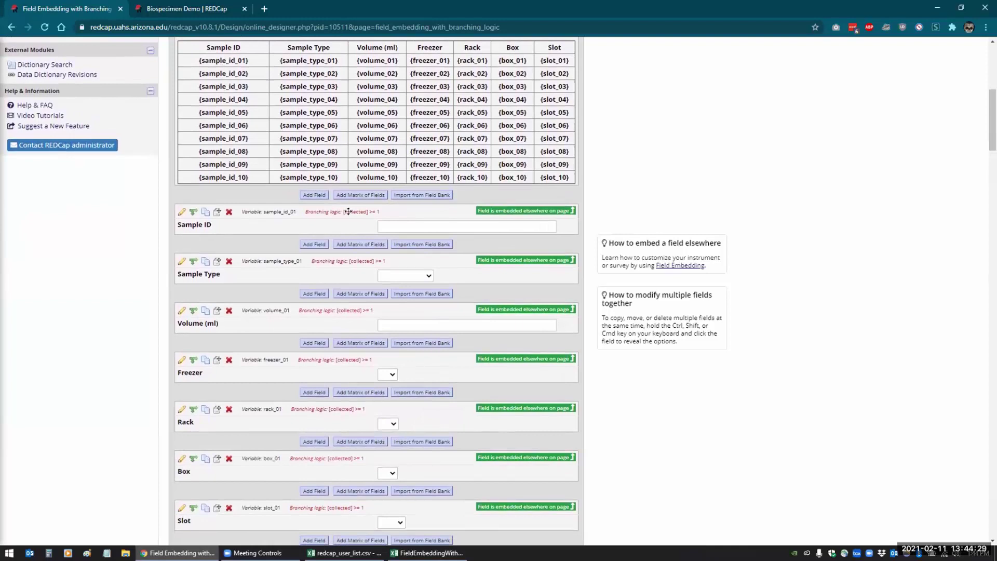
{"action": "scroll", "coordinate": [349, 211], "scroll_direction": "down", "scroll_amount": 1}
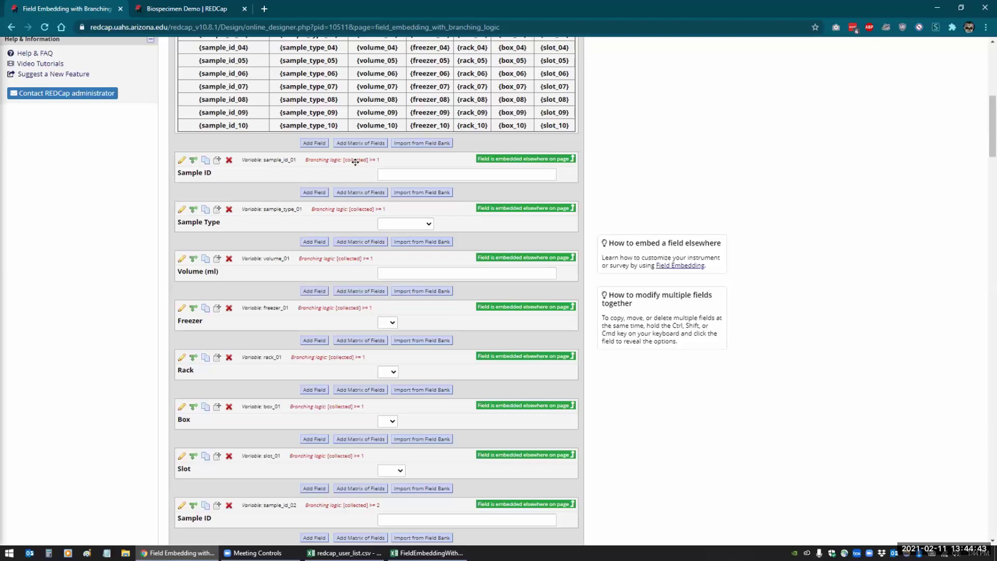
{"action": "scroll", "coordinate": [355, 162], "scroll_direction": "down", "scroll_amount": 3}
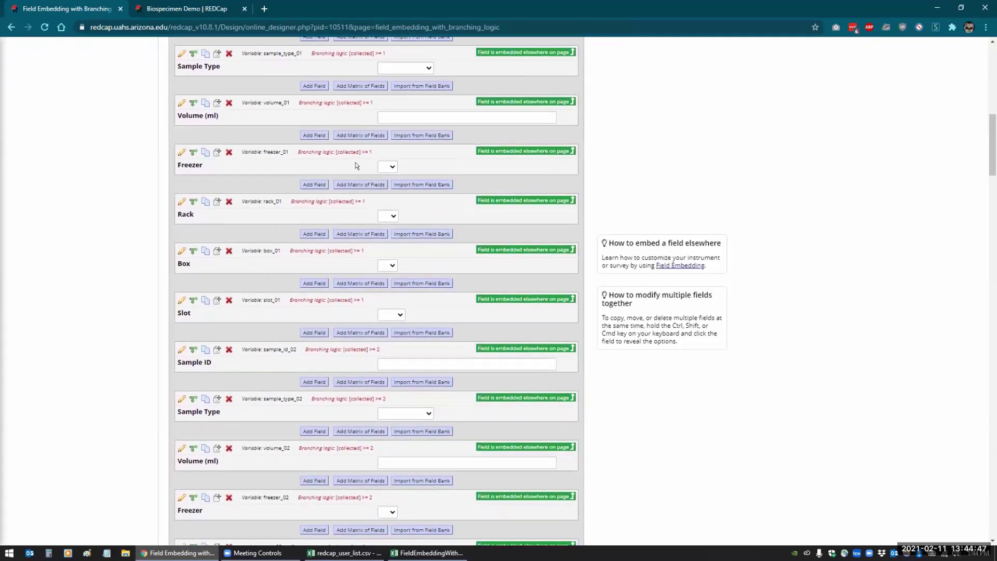
{"action": "scroll", "coordinate": [355, 215], "scroll_direction": "down", "scroll_amount": 2}
{"action": "scroll", "coordinate": [355, 215], "scroll_direction": "down", "scroll_amount": 1}
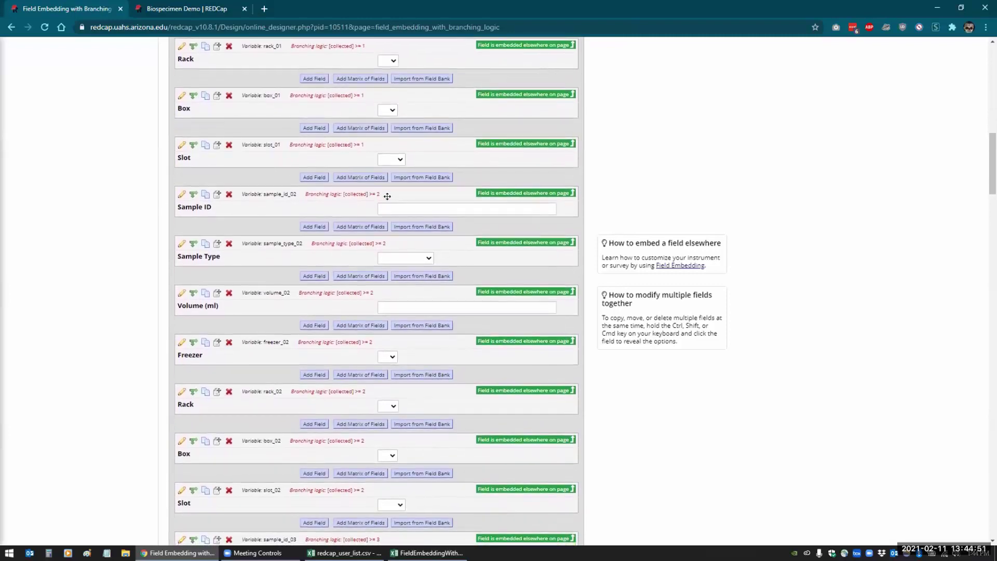
{"action": "scroll", "coordinate": [356, 296], "scroll_direction": "down", "scroll_amount": 4}
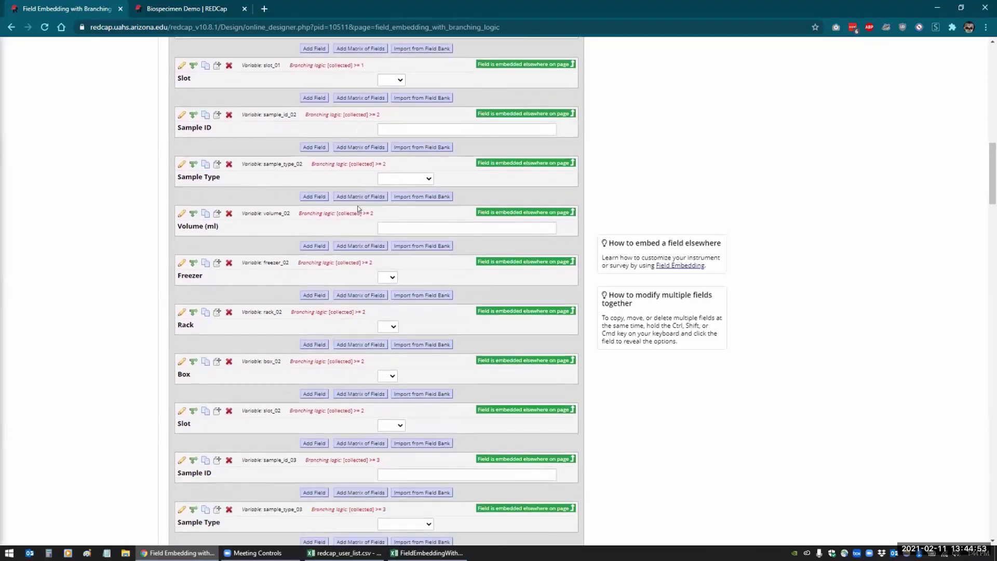
{"action": "scroll", "coordinate": [356, 296], "scroll_direction": "down", "scroll_amount": 1}
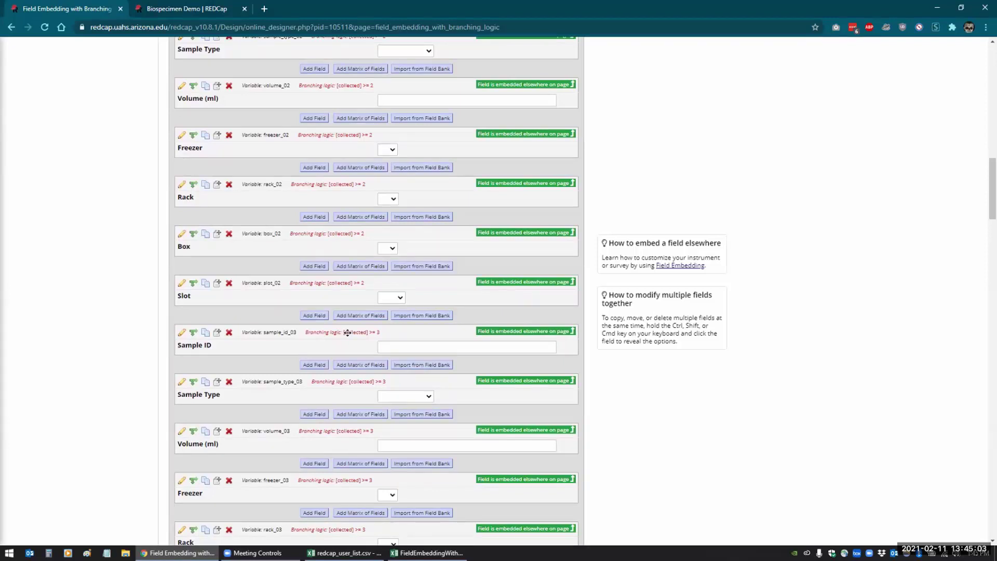
{"action": "scroll", "coordinate": [347, 332], "scroll_direction": "up", "scroll_amount": 15}
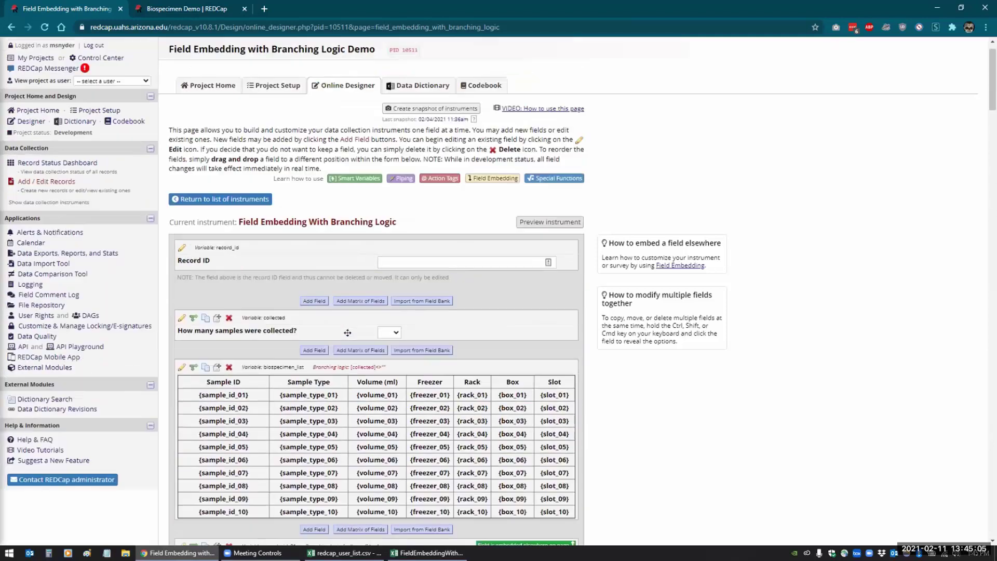
{"action": "scroll", "coordinate": [348, 332], "scroll_direction": "down", "scroll_amount": 3}
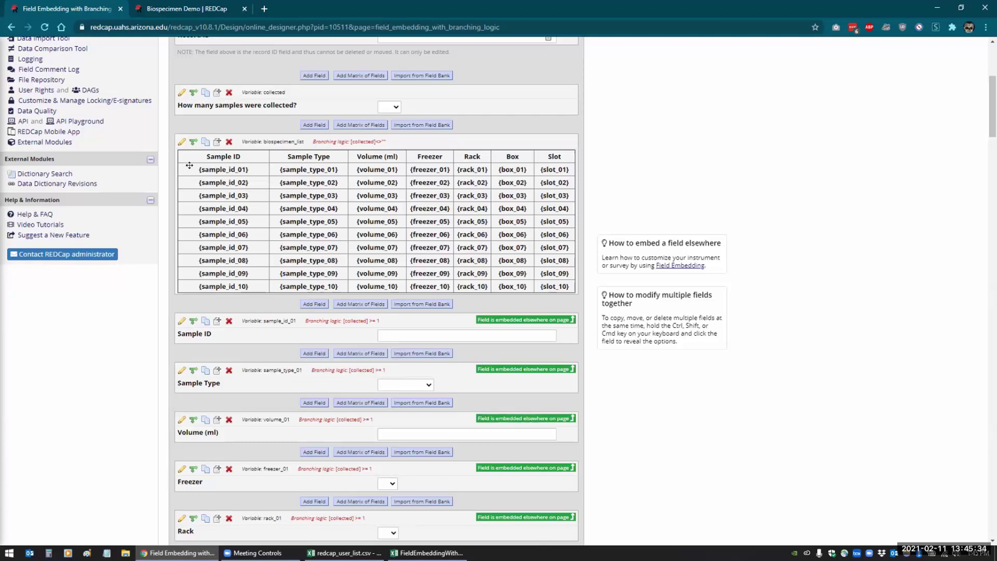
Open biospecimen_list's Edit Field dialog and inspect its table of embedded {sample_id_01} to {slot_10} fields unchanged
{"action": "left_click", "coordinate": [177, 142]}
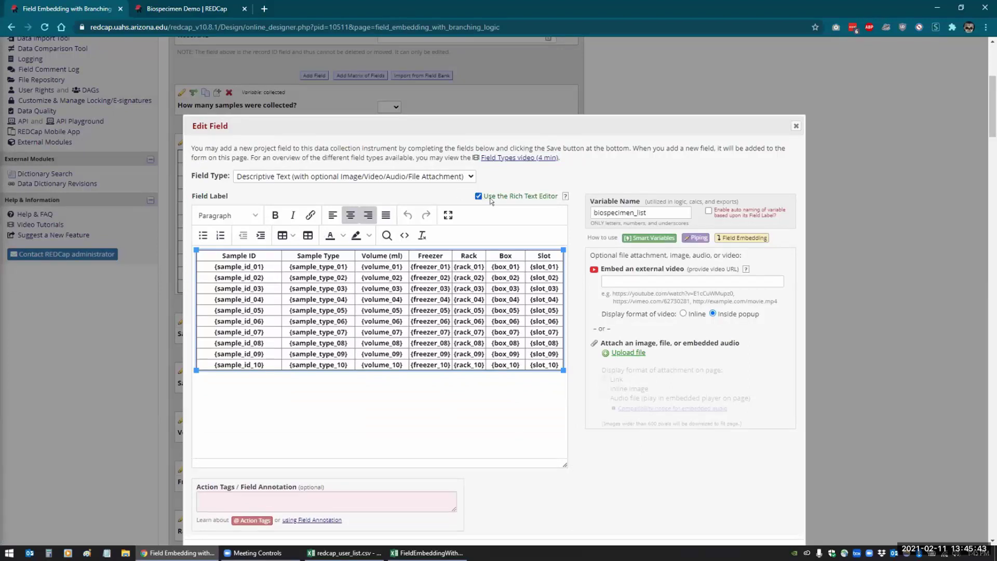
{"action": "left_click", "coordinate": [292, 238]}
{"action": "mouse_move", "coordinate": [332, 257]}
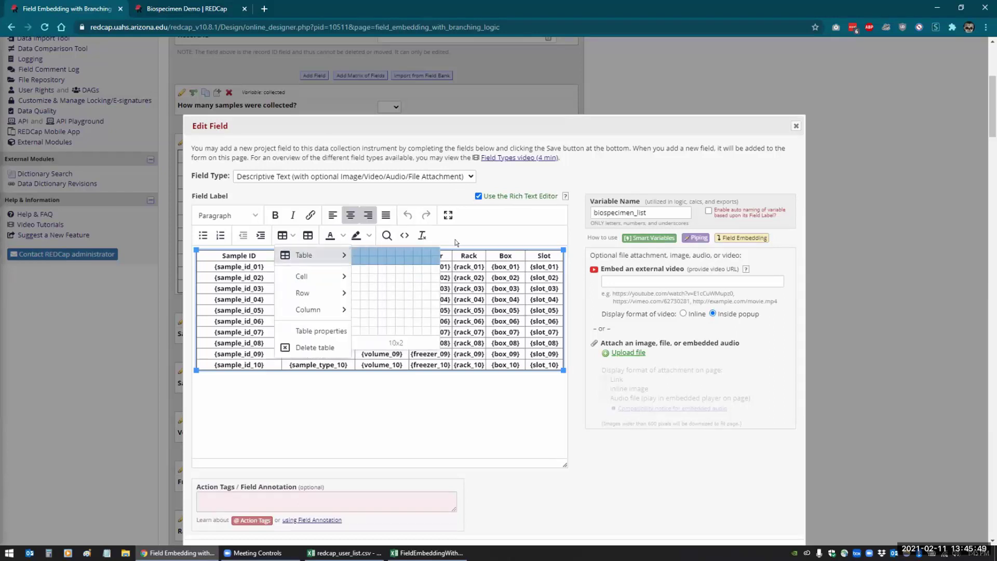
{"action": "left_click", "coordinate": [431, 193]}
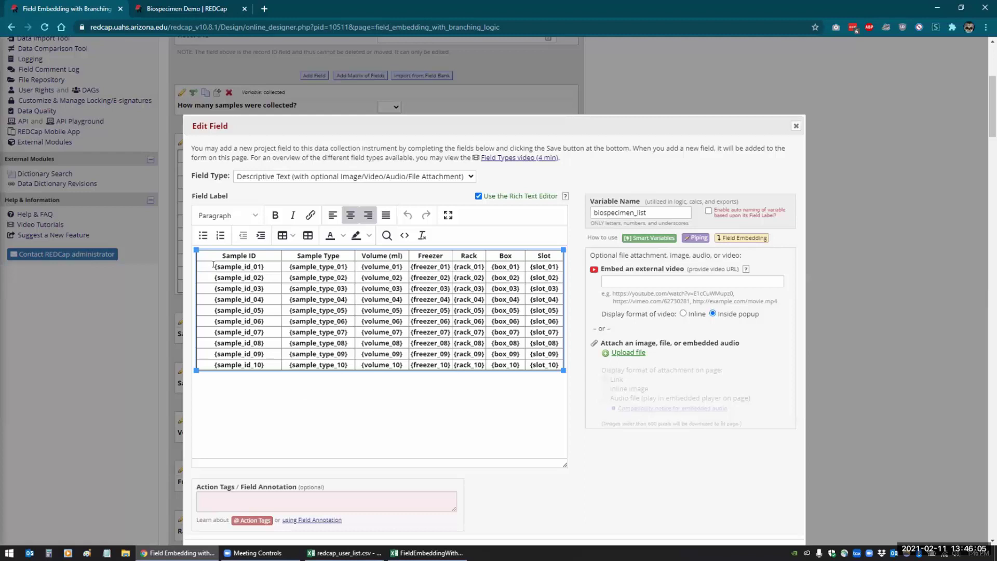
{"action": "left_click_drag", "start_coordinate": [213, 265], "coordinate": [261, 266]}
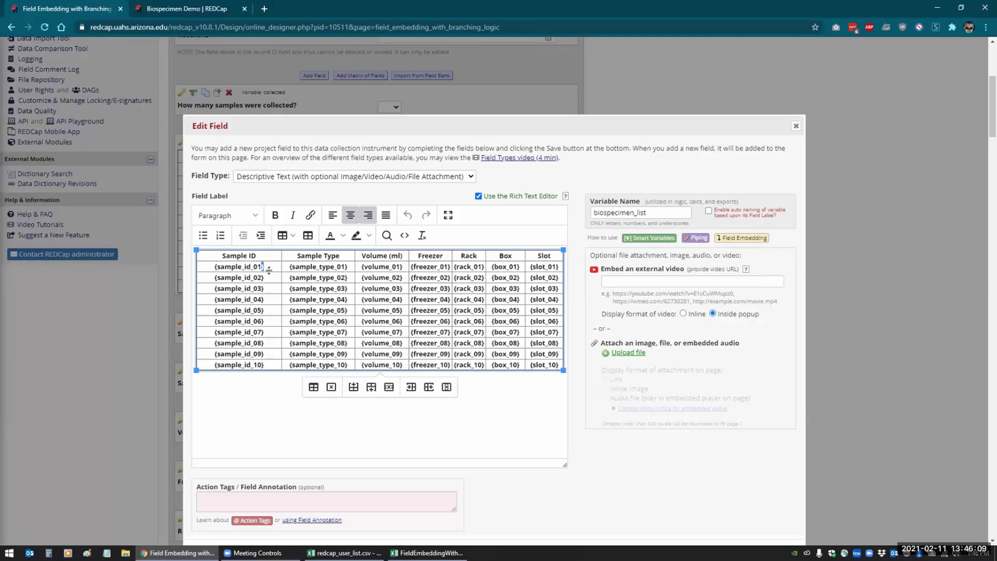
{"action": "left_click", "coordinate": [275, 266]}
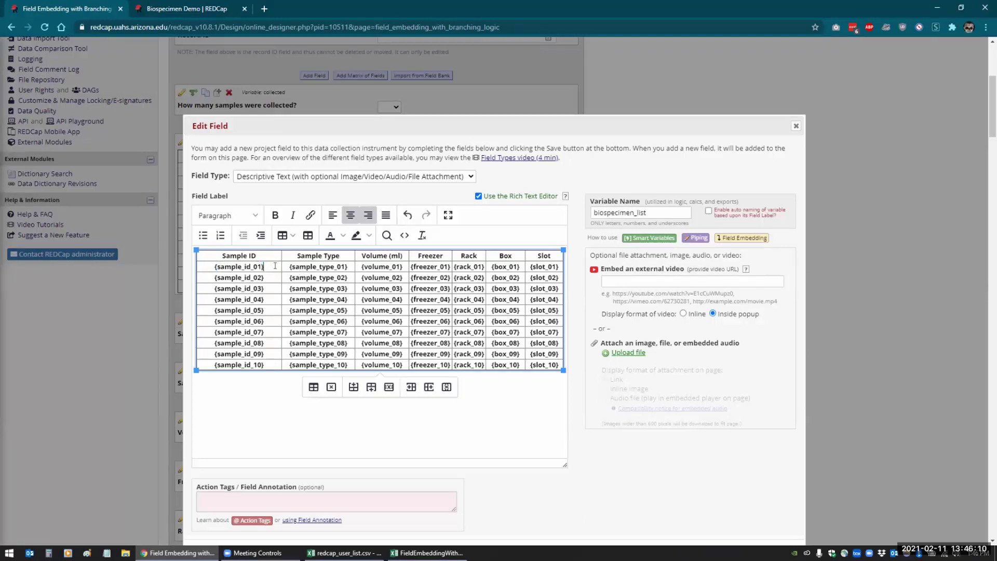
Close the biospecimen_list editor unchanged and check the Sample Type choices in the embedded table
{"action": "left_click", "coordinate": [794, 127]}
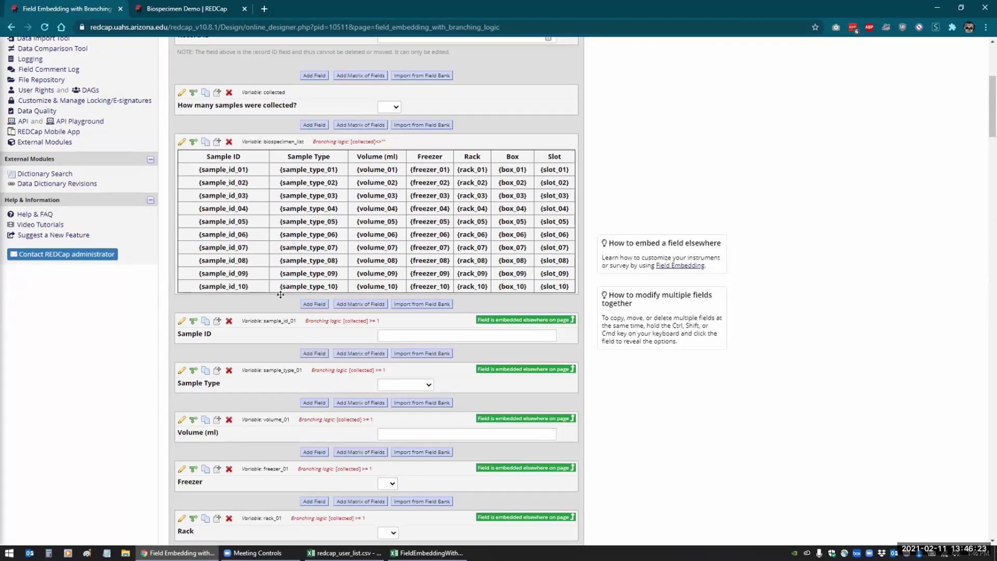
{"action": "left_click", "coordinate": [430, 385]}
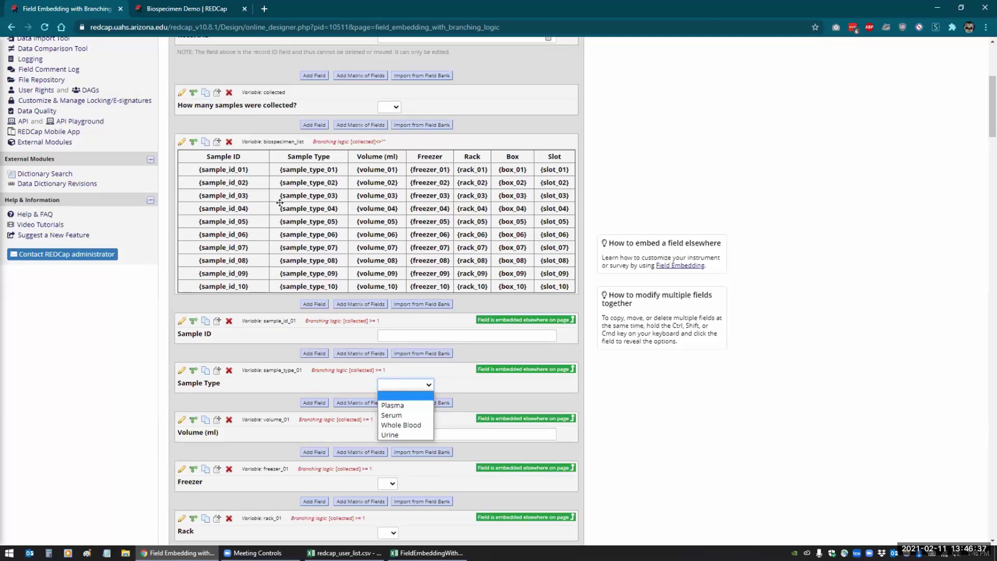
{"action": "scroll", "coordinate": [280, 202], "scroll_direction": "down", "scroll_amount": 1}
{"action": "scroll", "coordinate": [280, 202], "scroll_direction": "down", "scroll_amount": 2}
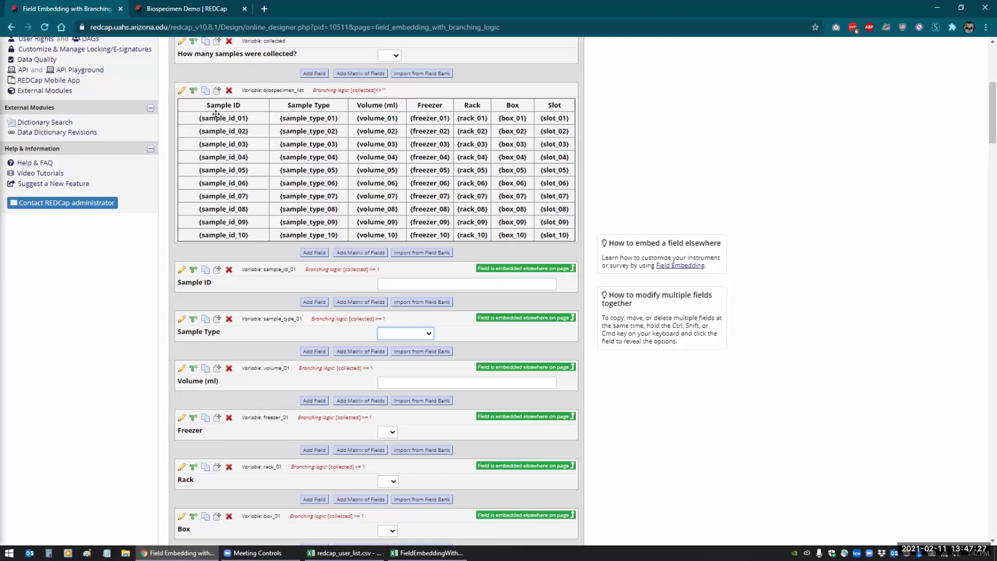
{"action": "scroll", "coordinate": [365, 270], "scroll_direction": "down", "scroll_amount": 3}
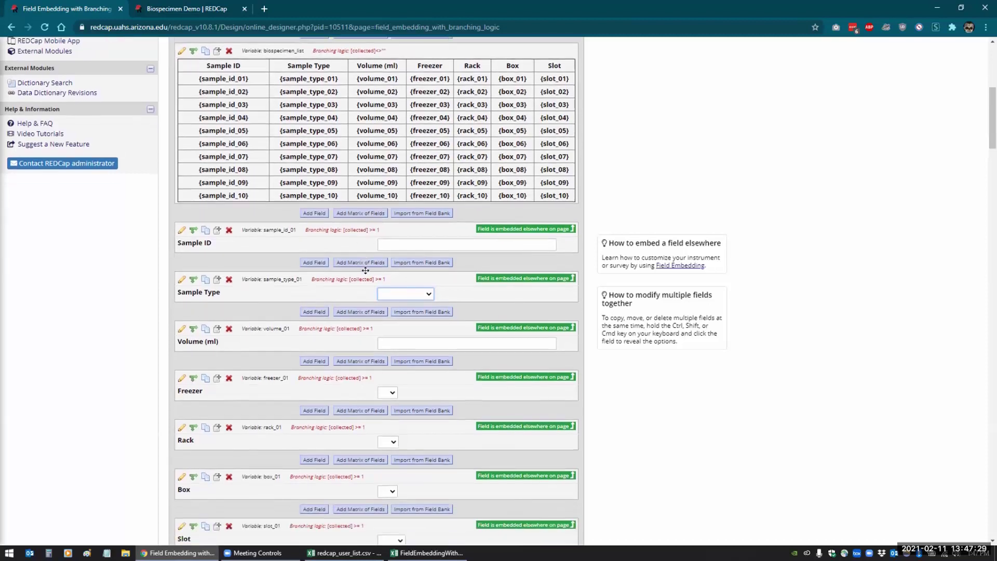
{"action": "scroll", "coordinate": [365, 270], "scroll_direction": "down", "scroll_amount": 9}
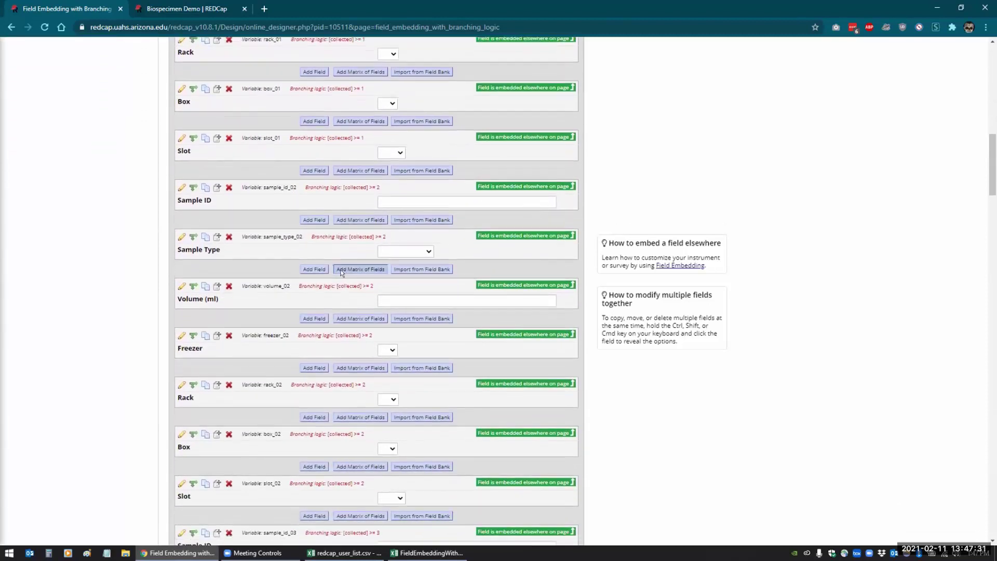
{"action": "scroll", "coordinate": [341, 270], "scroll_direction": "down", "scroll_amount": 1}
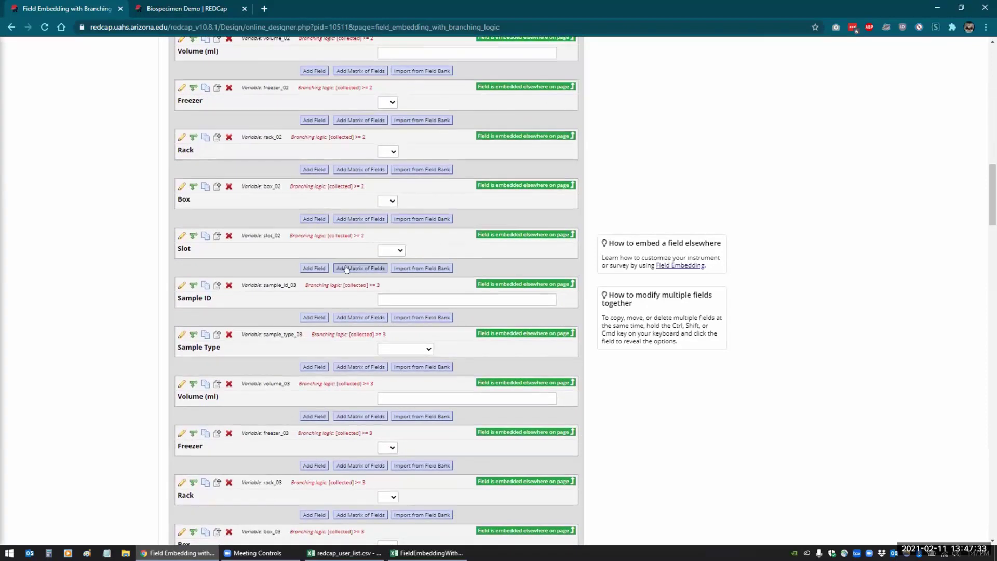
{"action": "scroll", "coordinate": [496, 291], "scroll_direction": "down", "scroll_amount": 20}
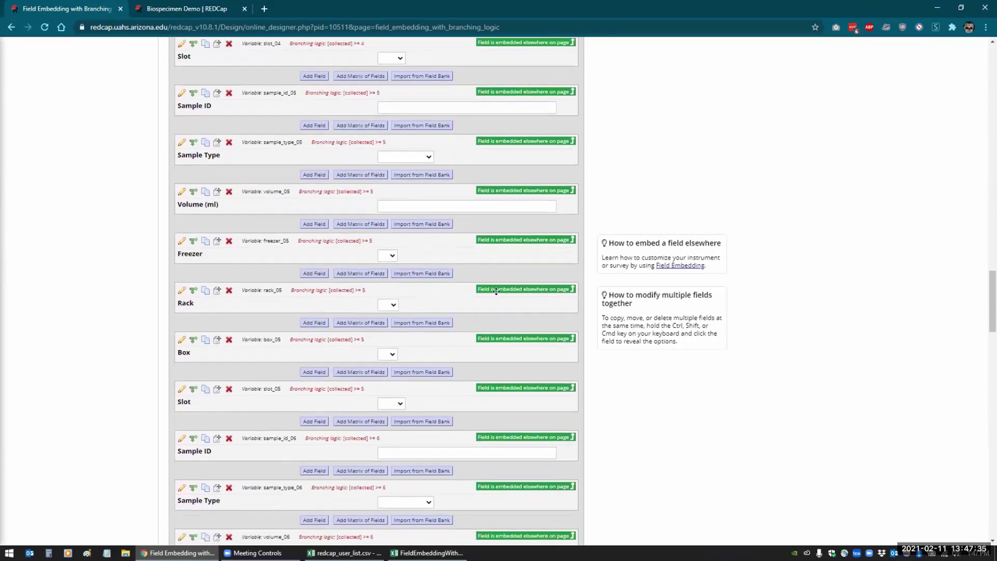
{"action": "scroll", "coordinate": [496, 292], "scroll_direction": "down", "scroll_amount": 19}
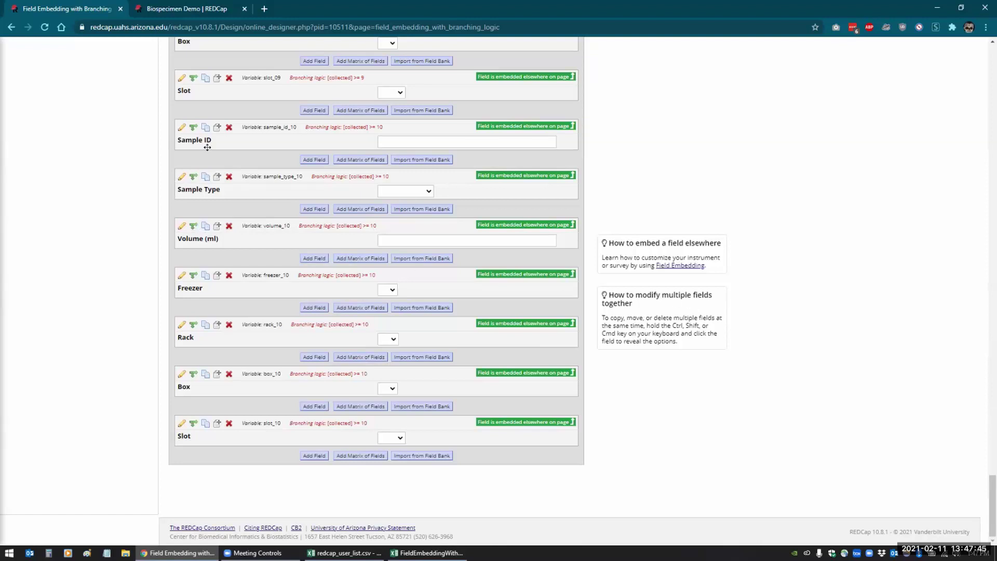
Select the seven sample_10 fields, sample_id_10 through slot_10, and copy them as a group
{"action": "left_click", "coordinate": [239, 140], "text": "ctrl"}
{"action": "left_click", "coordinate": [243, 191], "text": "ctrl"}
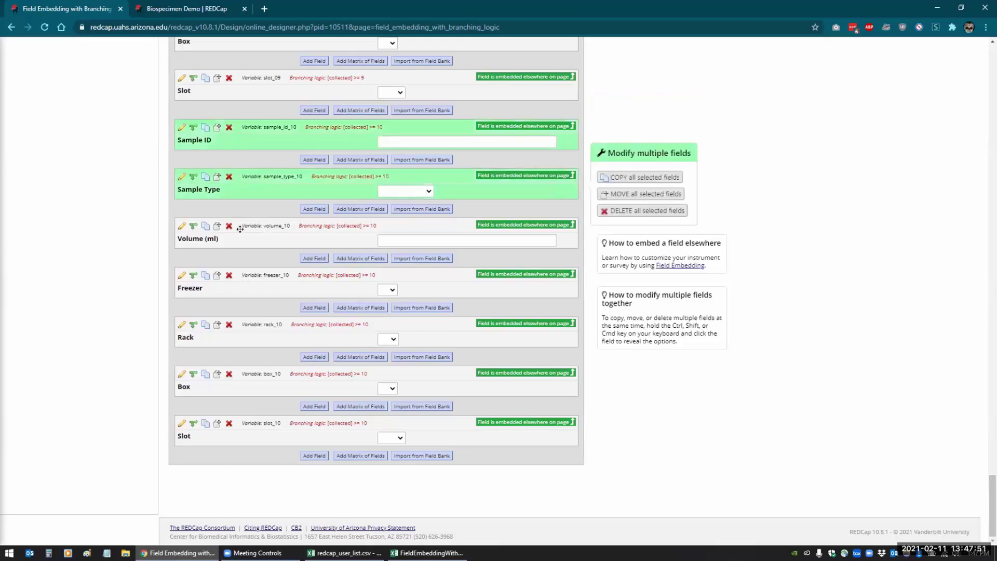
{"action": "left_click", "coordinate": [242, 243], "text": "ctrl"}
{"action": "left_click", "coordinate": [237, 292], "text": "ctrl"}
{"action": "left_click", "coordinate": [225, 333], "text": "ctrl"}
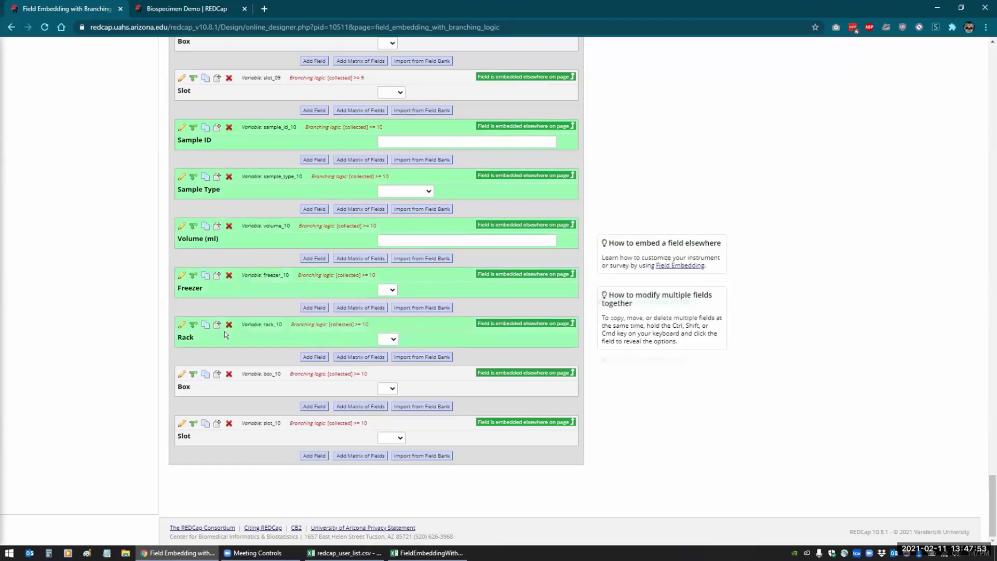
{"action": "left_click", "coordinate": [233, 386], "text": "ctrl"}
{"action": "left_click", "coordinate": [235, 435], "text": "ctrl"}
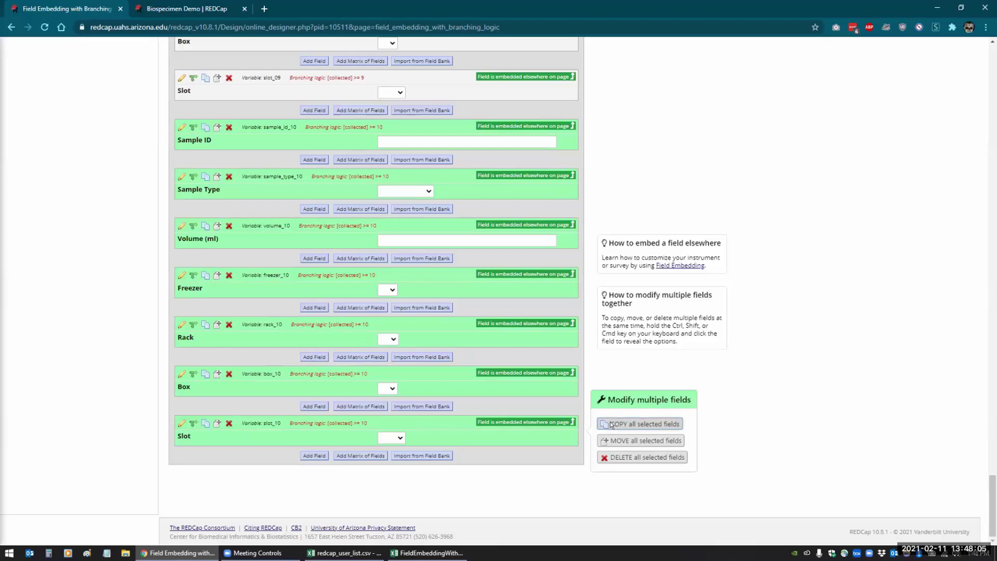
{"action": "left_click", "coordinate": [612, 425]}
Confirm the copy and scroll through the new fields such as sample_id_11, volume_11 and freezer_11
{"action": "left_click", "coordinate": [538, 321]}
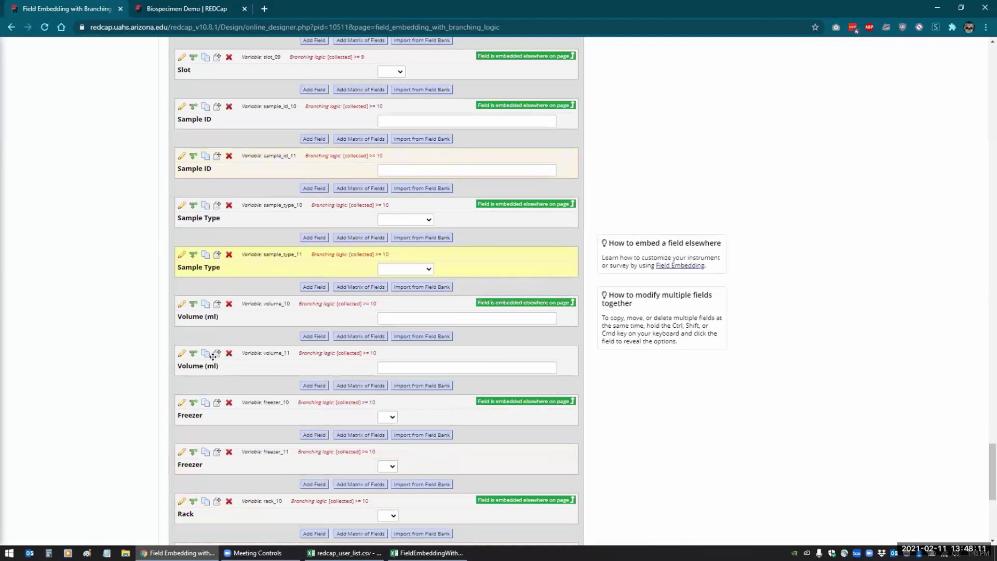
{"action": "scroll", "coordinate": [213, 355], "scroll_direction": "down", "scroll_amount": 3}
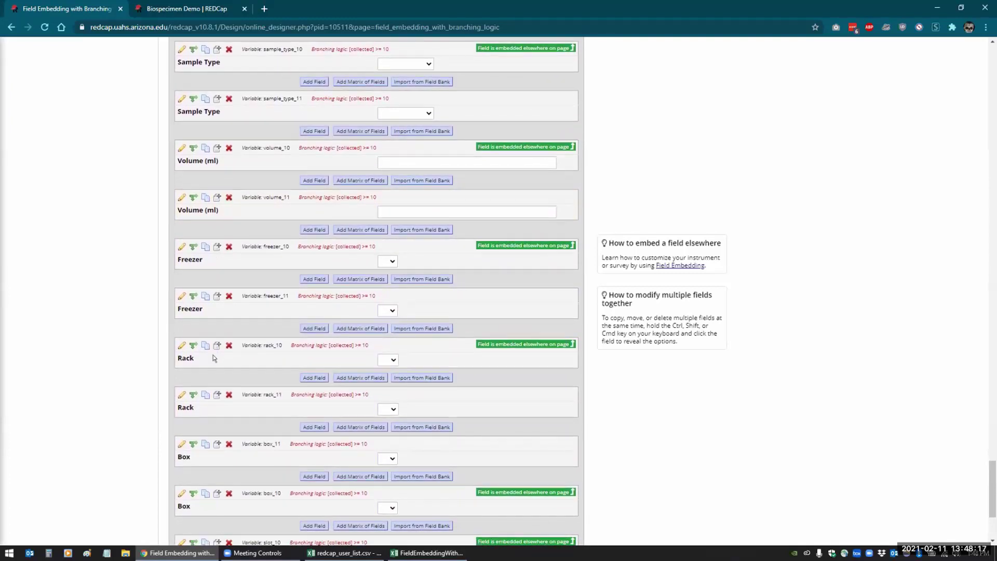
{"action": "scroll", "coordinate": [213, 358], "scroll_direction": "up", "scroll_amount": 4}
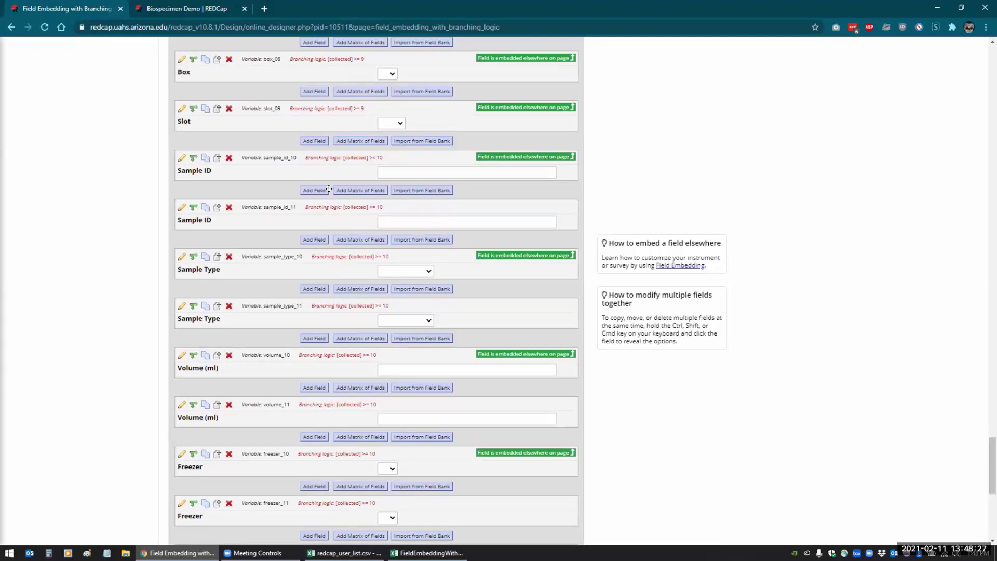
{"action": "scroll", "coordinate": [287, 203], "scroll_direction": "up", "scroll_amount": 2}
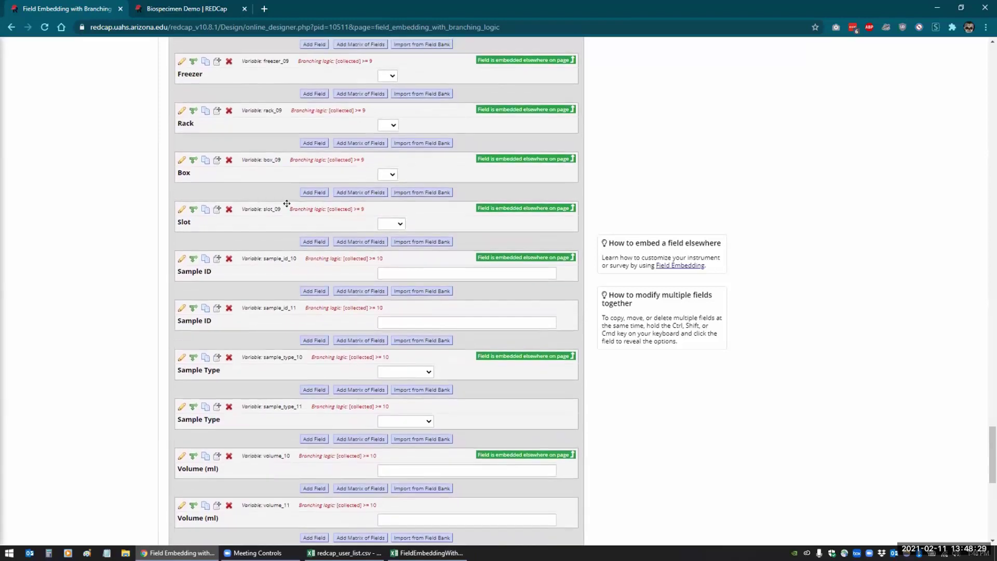
{"action": "scroll", "coordinate": [282, 207], "scroll_direction": "down", "scroll_amount": 1}
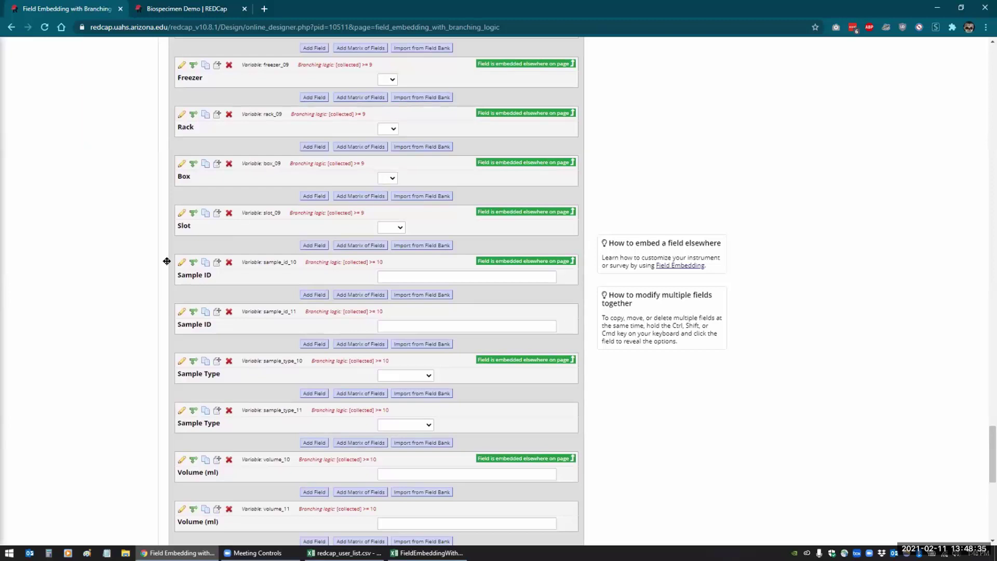
{"action": "scroll", "coordinate": [166, 262], "scroll_direction": "down", "scroll_amount": 2}
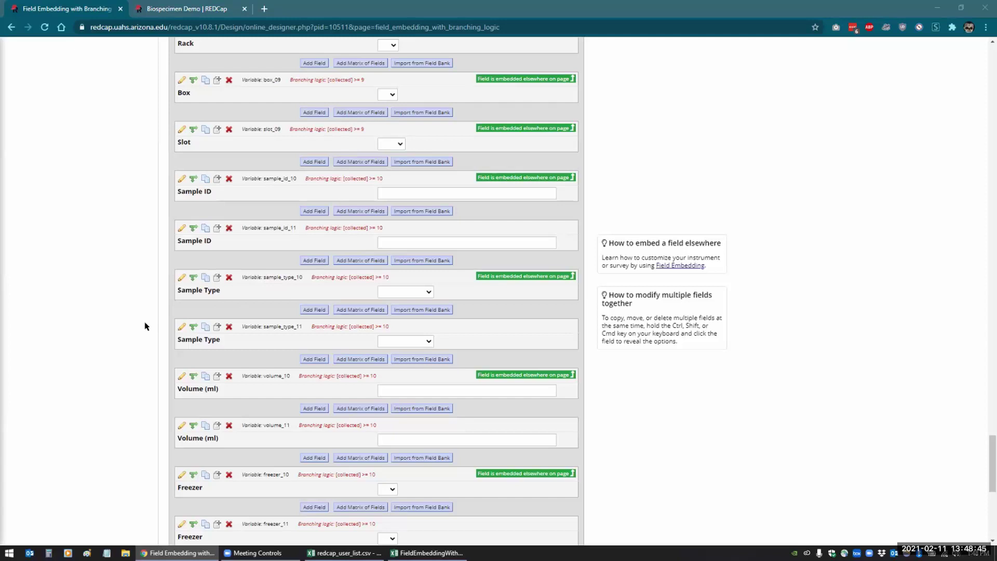
{"action": "scroll", "coordinate": [145, 326], "scroll_direction": "up", "scroll_amount": 20}
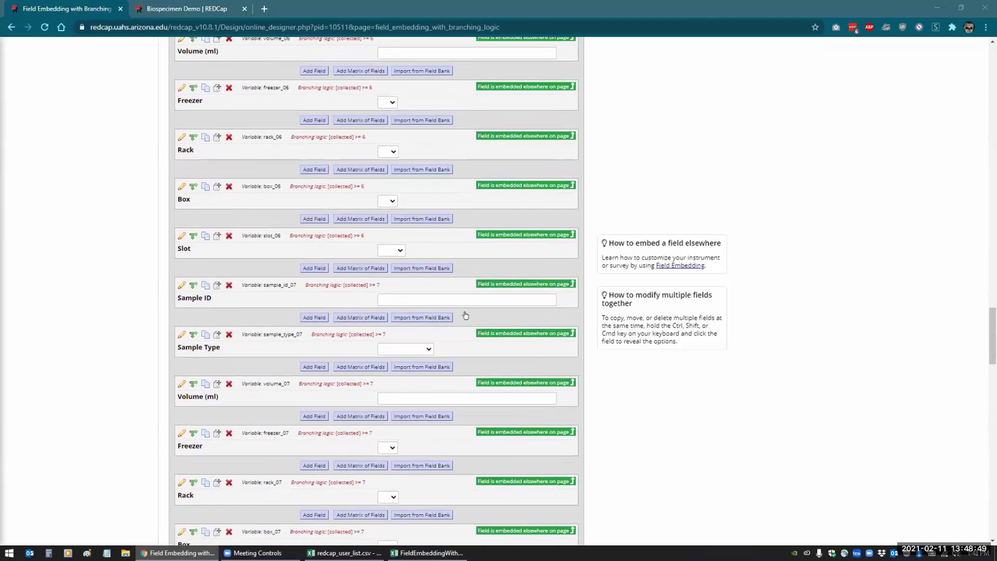
{"action": "scroll", "coordinate": [425, 306], "scroll_direction": "up", "scroll_amount": 20}
{"action": "scroll", "coordinate": [425, 306], "scroll_direction": "up", "scroll_amount": 8}
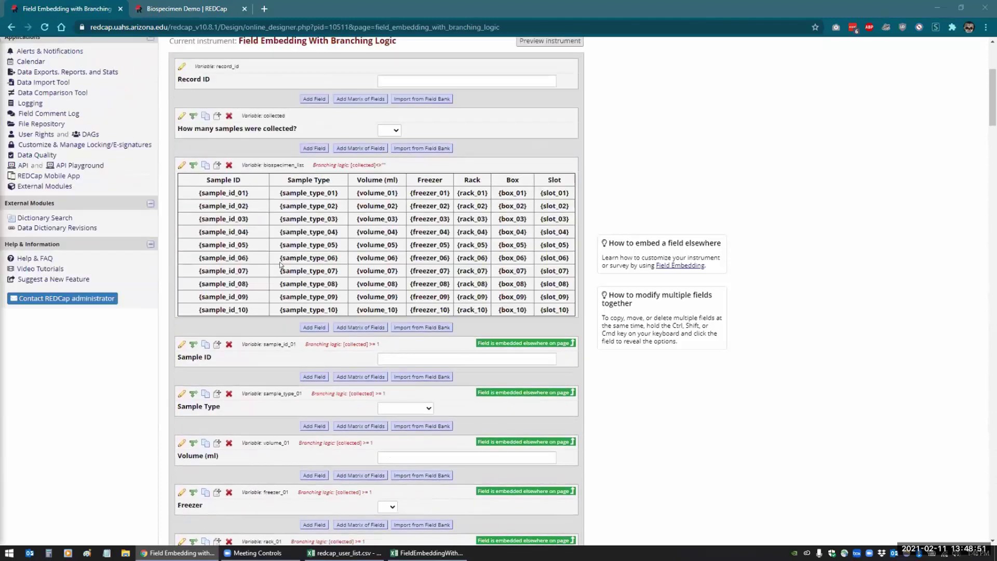
{"action": "scroll", "coordinate": [308, 270], "scroll_direction": "down", "scroll_amount": 2}
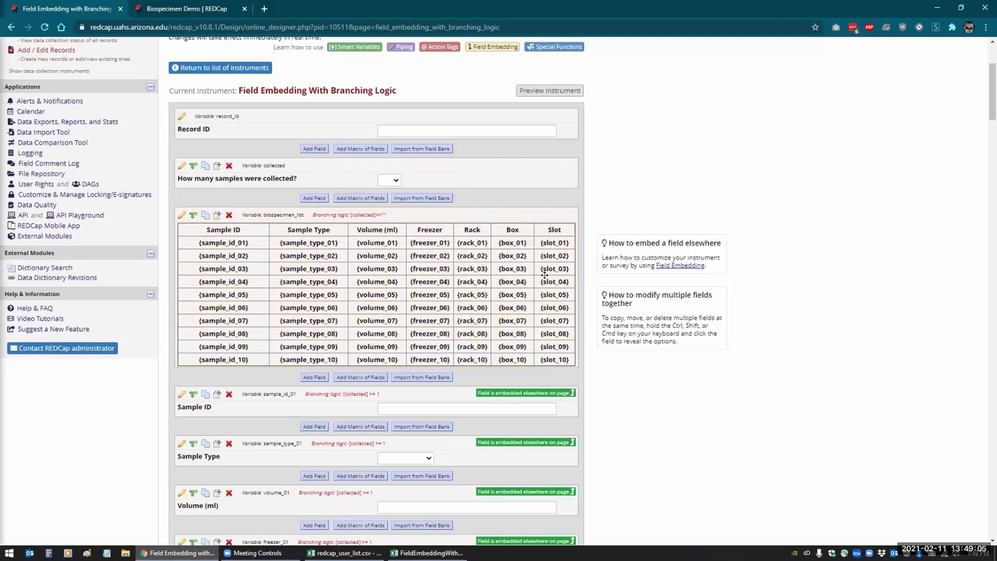
{"action": "scroll", "coordinate": [544, 275], "scroll_direction": "down", "scroll_amount": 1}
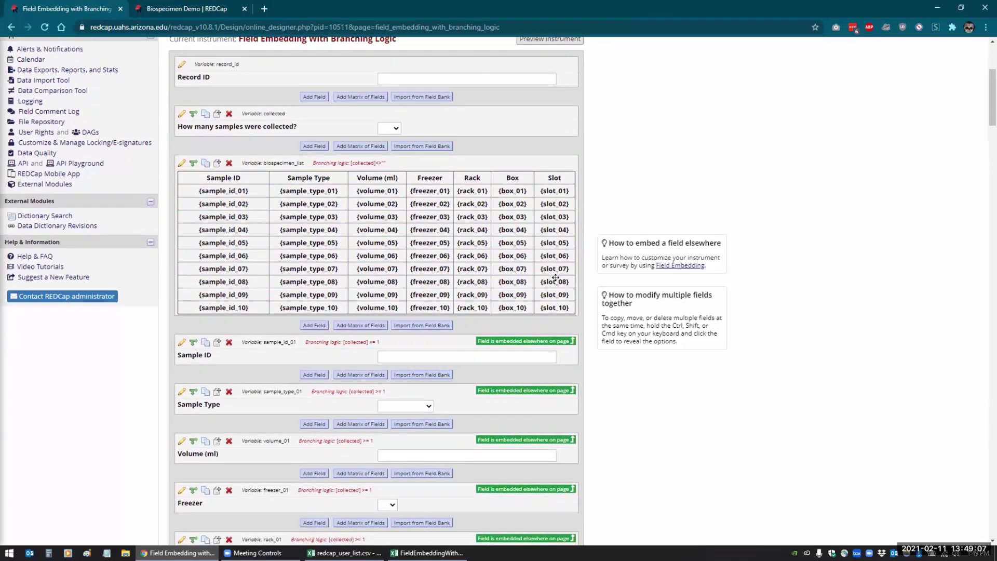
{"action": "scroll", "coordinate": [363, 239], "scroll_direction": "up", "scroll_amount": 3}
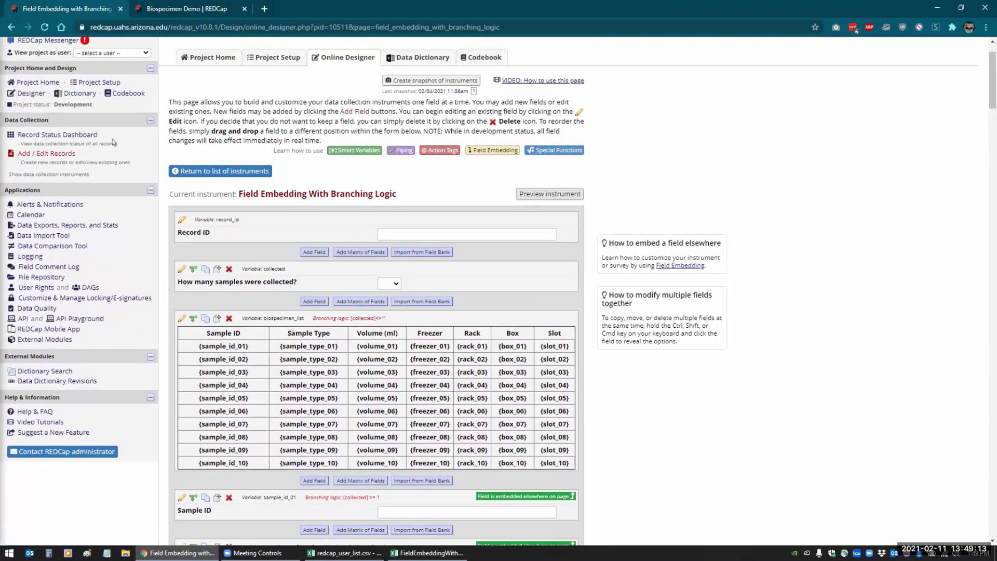
Open the Field Embedding With Branching Logic 2 instrument and scroll down through its sample rows
{"action": "left_click", "coordinate": [227, 172]}
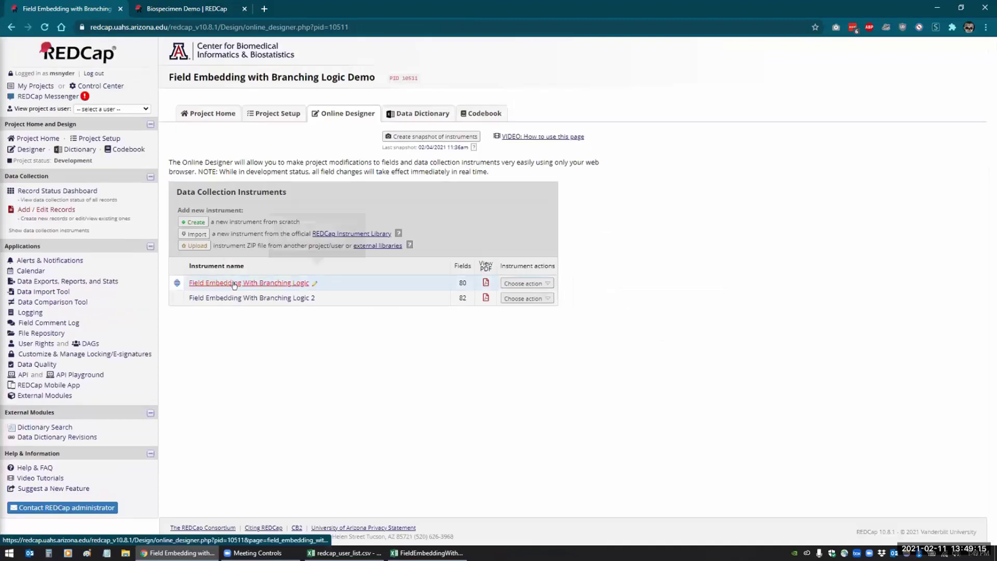
{"action": "left_click", "coordinate": [232, 301]}
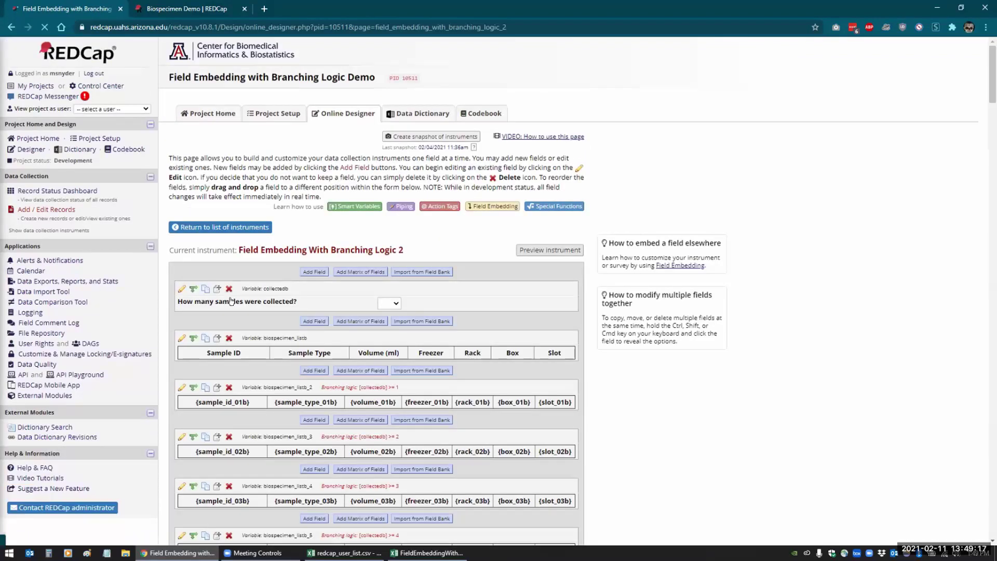
{"action": "scroll", "coordinate": [189, 208], "scroll_direction": "down", "scroll_amount": 3}
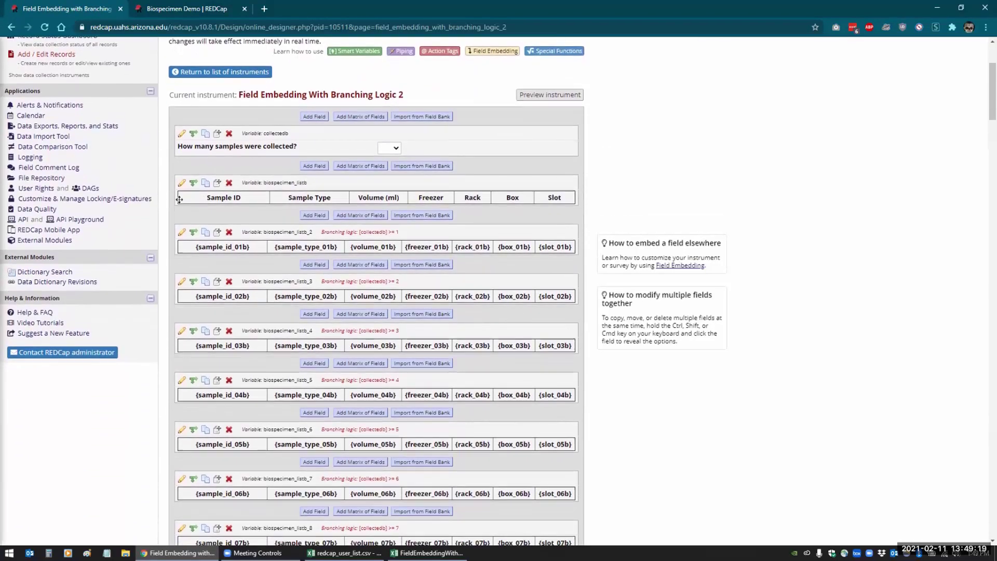
{"action": "scroll", "coordinate": [189, 208], "scroll_direction": "down", "scroll_amount": 2}
{"action": "scroll", "coordinate": [179, 200], "scroll_direction": "down", "scroll_amount": 1}
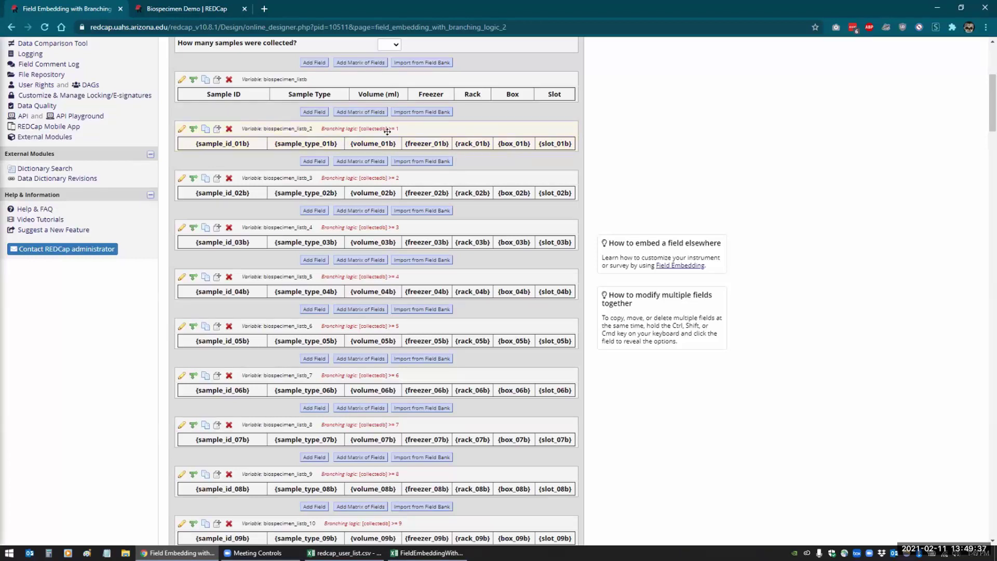
{"action": "scroll", "coordinate": [389, 172], "scroll_direction": "down", "scroll_amount": 1}
{"action": "scroll", "coordinate": [390, 175], "scroll_direction": "down", "scroll_amount": 4}
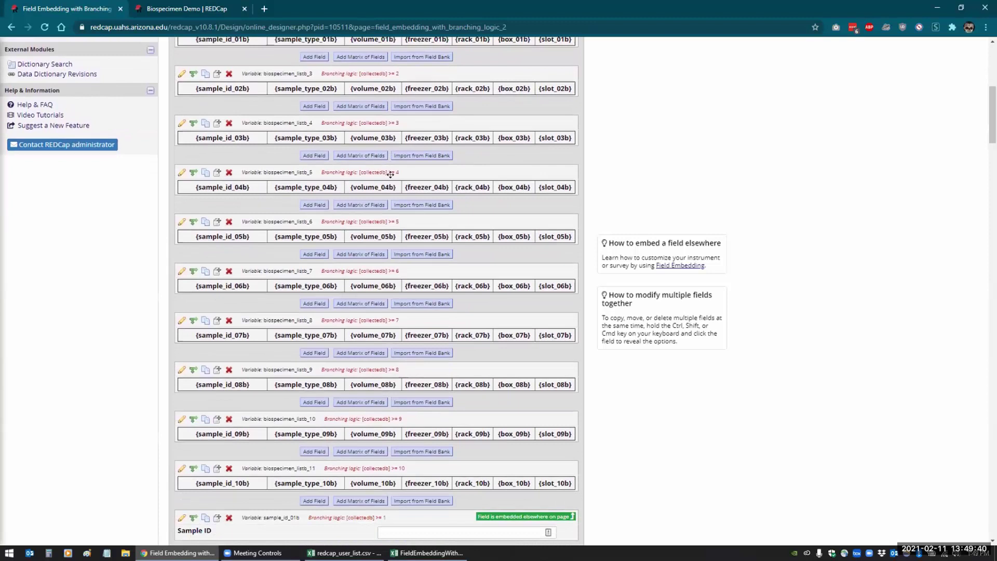
{"action": "scroll", "coordinate": [191, 380], "scroll_direction": "down", "scroll_amount": 2}
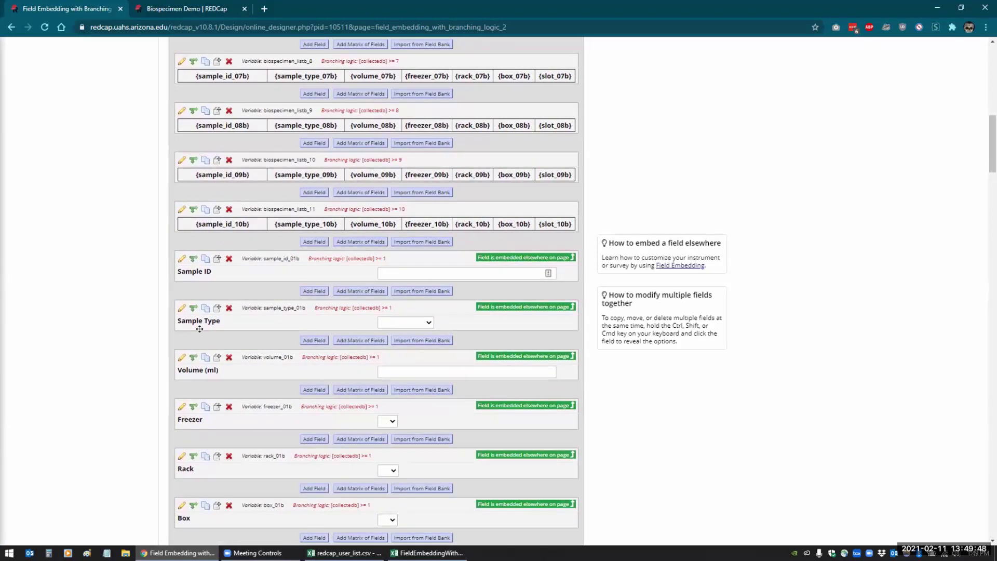
{"action": "scroll", "coordinate": [199, 329], "scroll_direction": "down", "scroll_amount": 1}
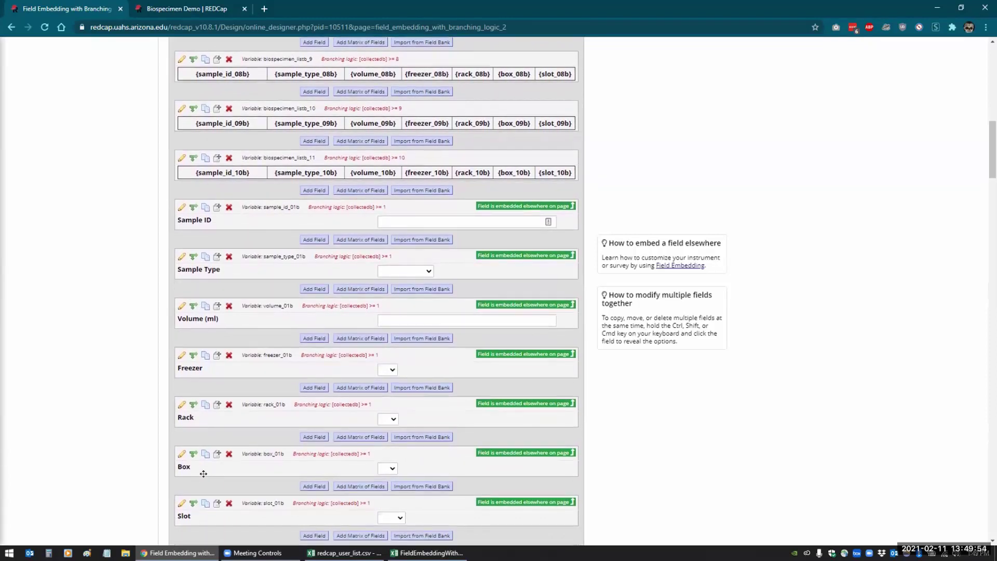
Scroll back up past the [collectedb] branching conditions to the top of the instrument
{"action": "scroll", "coordinate": [206, 471], "scroll_direction": "up", "scroll_amount": 5}
{"action": "scroll", "coordinate": [206, 473], "scroll_direction": "up", "scroll_amount": 2}
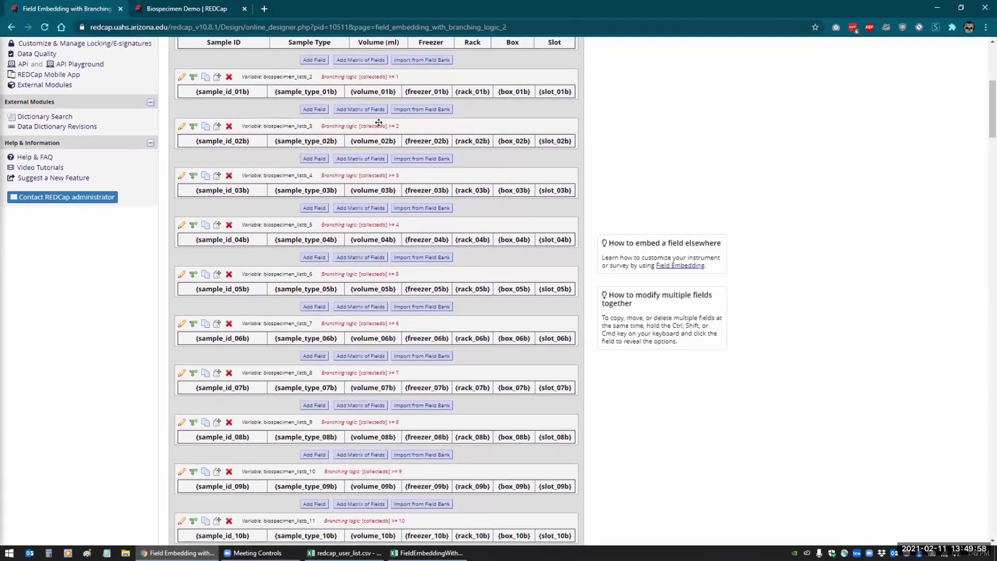
{"action": "scroll", "coordinate": [343, 127], "scroll_direction": "up", "scroll_amount": 1}
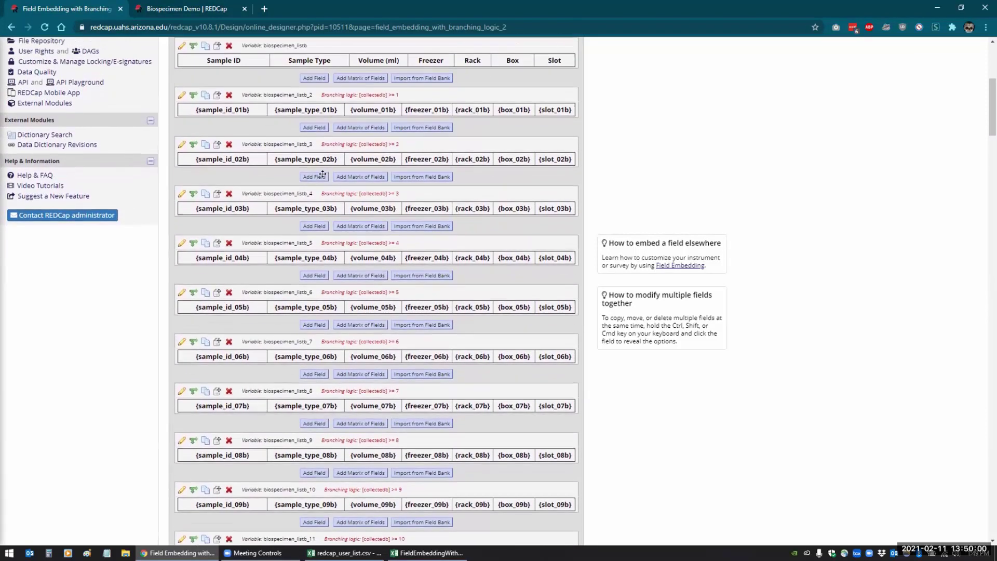
{"action": "scroll", "coordinate": [295, 129], "scroll_direction": "up", "scroll_amount": 1}
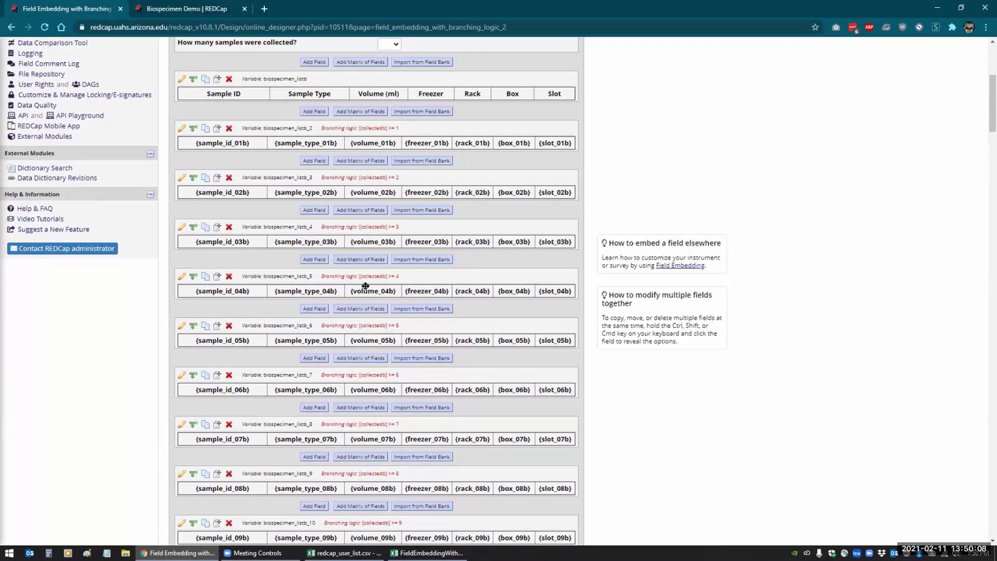
{"action": "scroll", "coordinate": [366, 285], "scroll_direction": "down", "scroll_amount": 3}
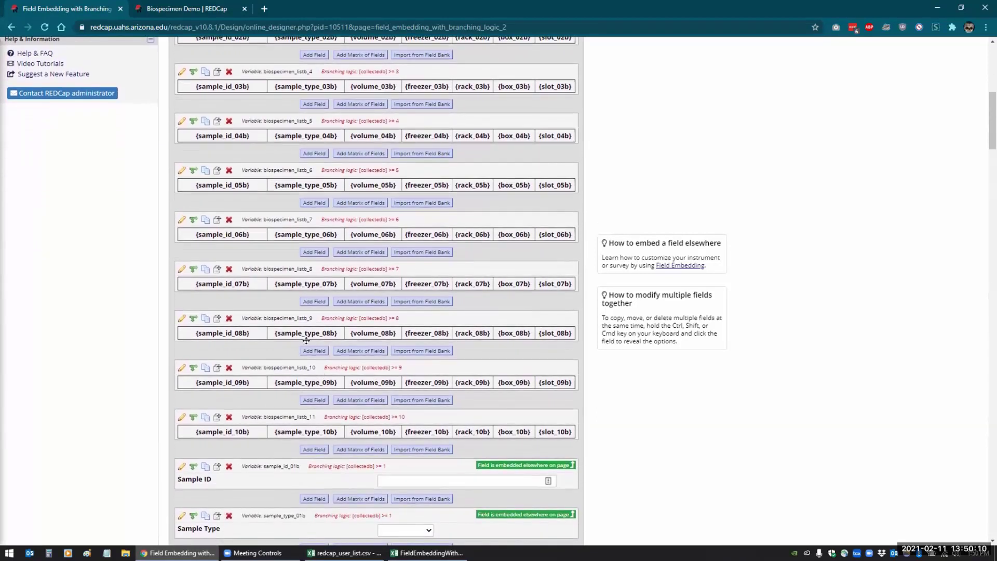
{"action": "scroll", "coordinate": [306, 340], "scroll_direction": "up", "scroll_amount": 8}
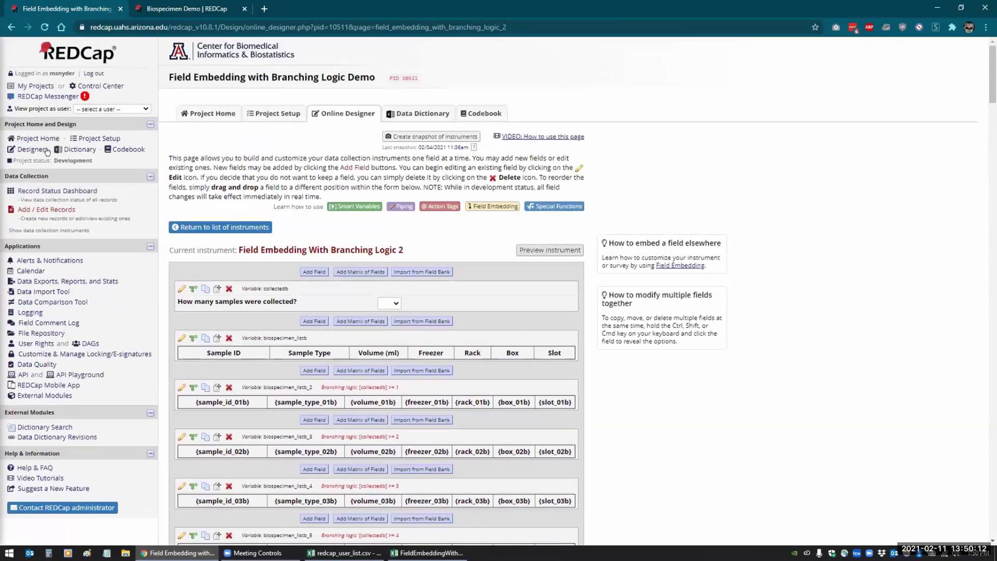
Add new record 1, open its Logic 2 form and set samples collected to 2
{"action": "left_click", "coordinate": [33, 210]}
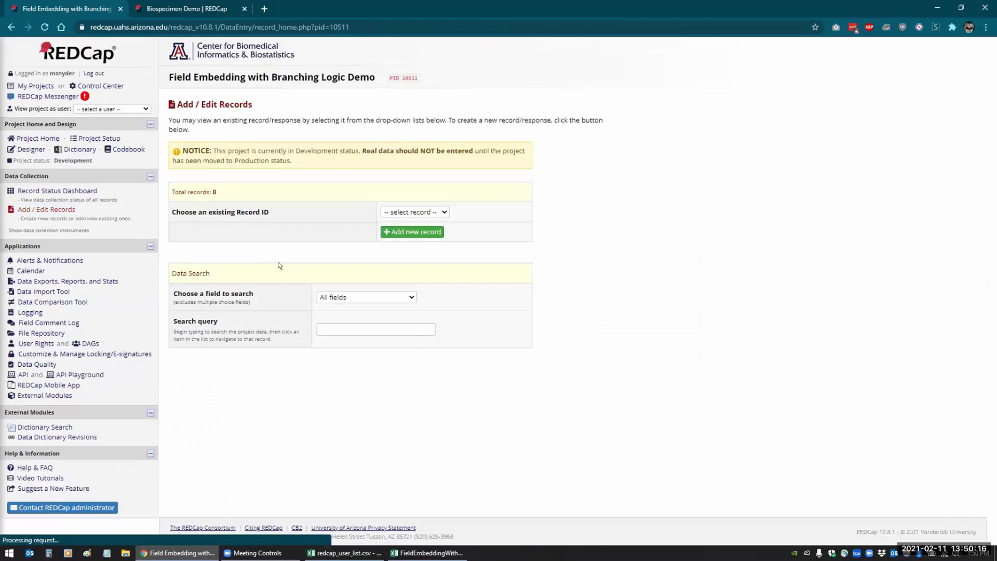
{"action": "left_click", "coordinate": [404, 233]}
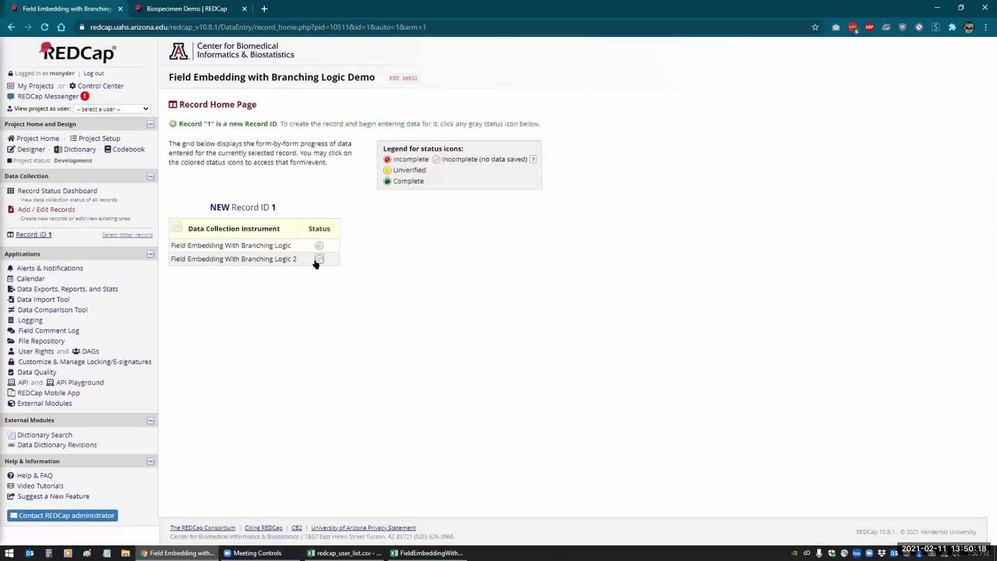
{"action": "left_click", "coordinate": [318, 260]}
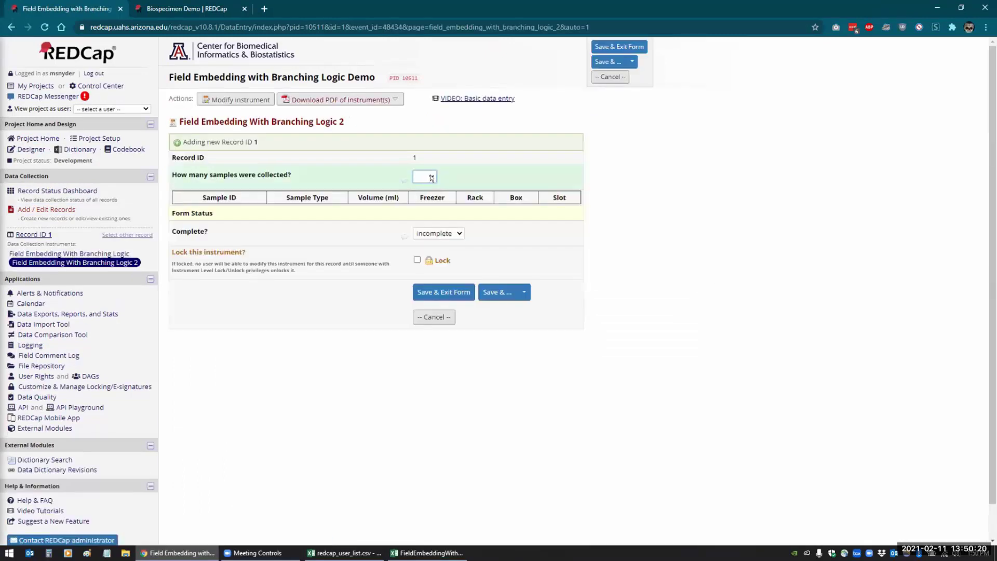
{"action": "left_click", "coordinate": [430, 177]}
{"action": "left_click", "coordinate": [423, 206]}
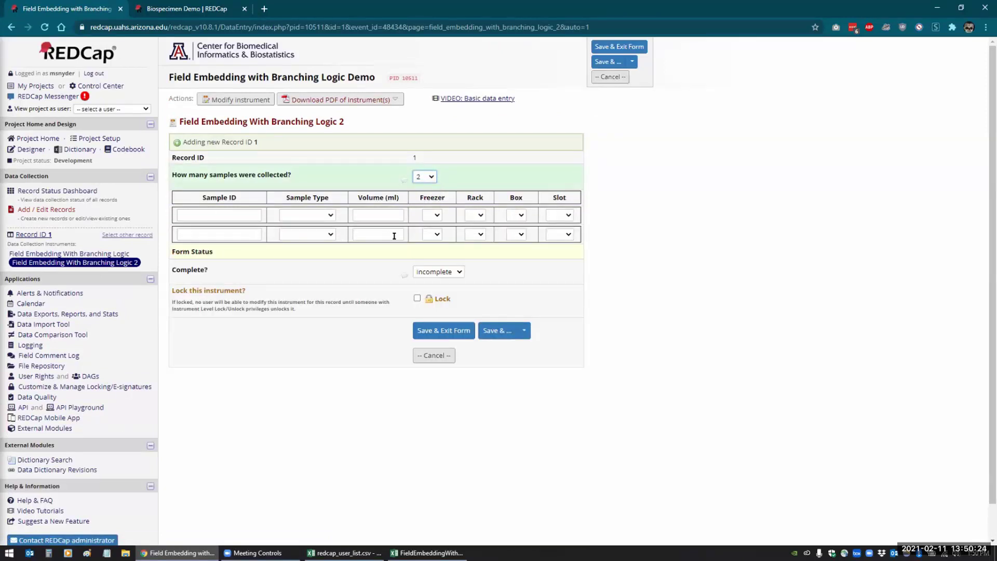
Browse the second sample's type, freezer, rack, box and slot choices, then change the count to 10
{"action": "left_click", "coordinate": [330, 234]}
{"action": "left_click", "coordinate": [434, 235]}
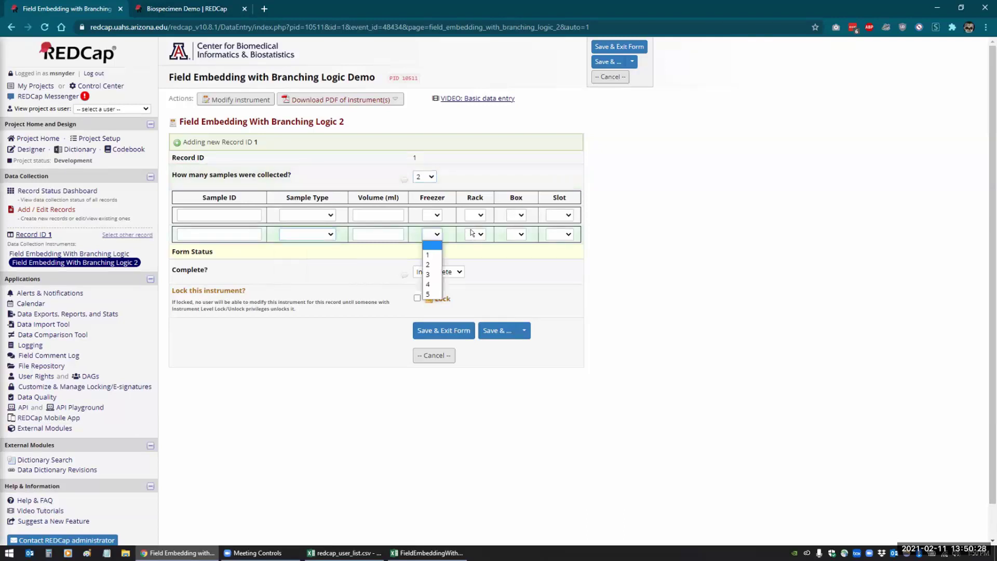
{"action": "left_click", "coordinate": [476, 234]}
{"action": "left_click", "coordinate": [517, 234]}
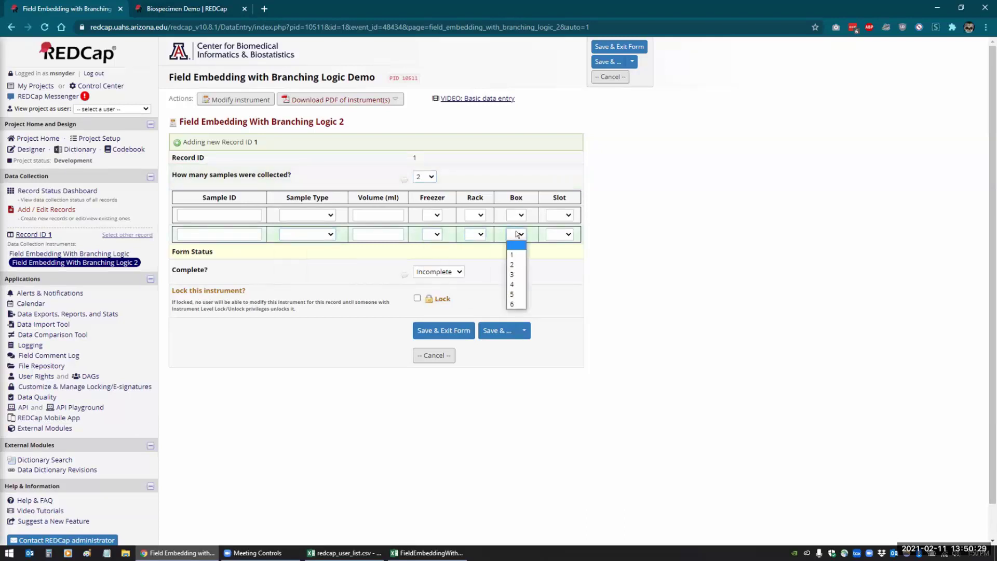
{"action": "left_click", "coordinate": [569, 234]}
{"action": "left_click", "coordinate": [637, 282]}
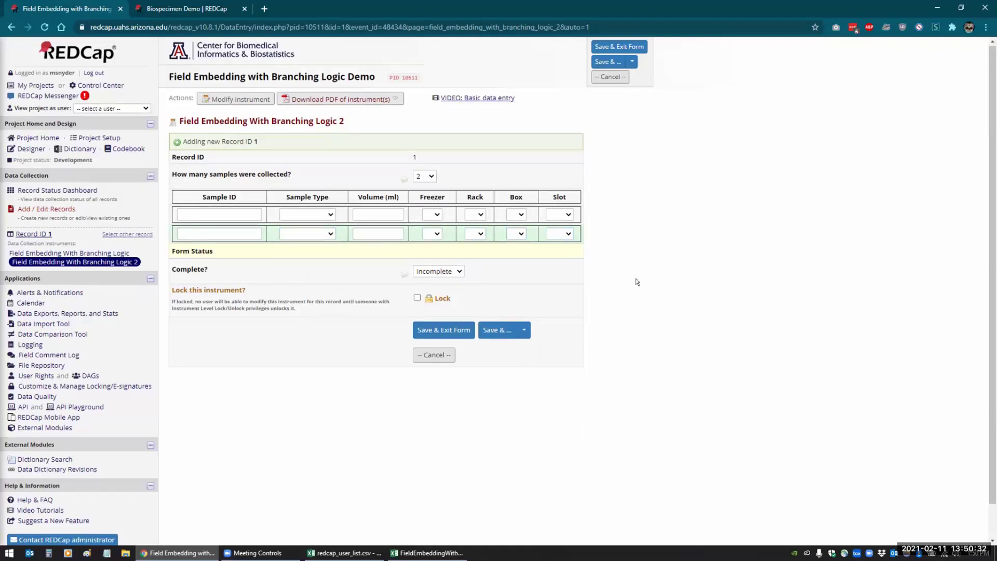
{"action": "left_click", "coordinate": [431, 176]}
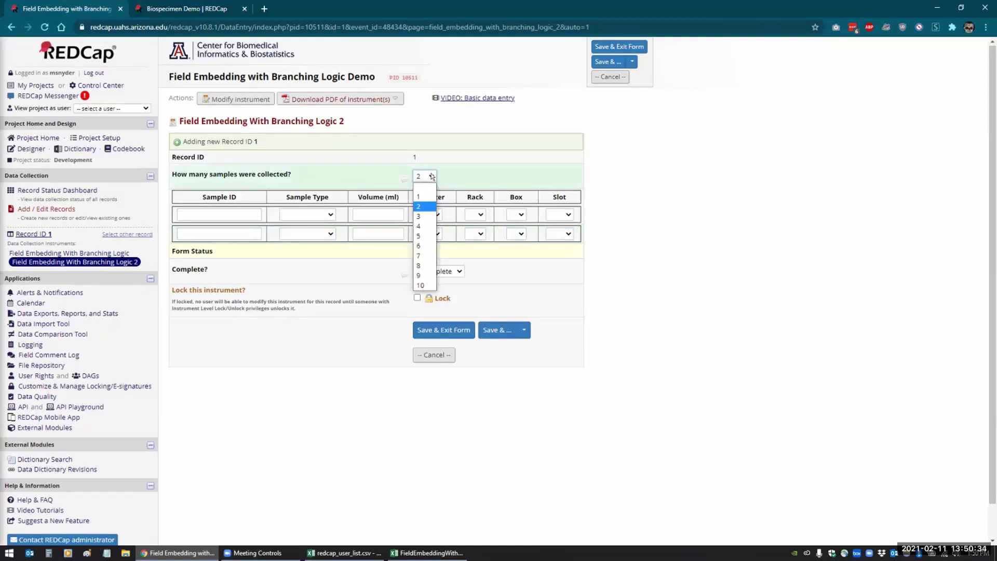
{"action": "left_click", "coordinate": [427, 284]}
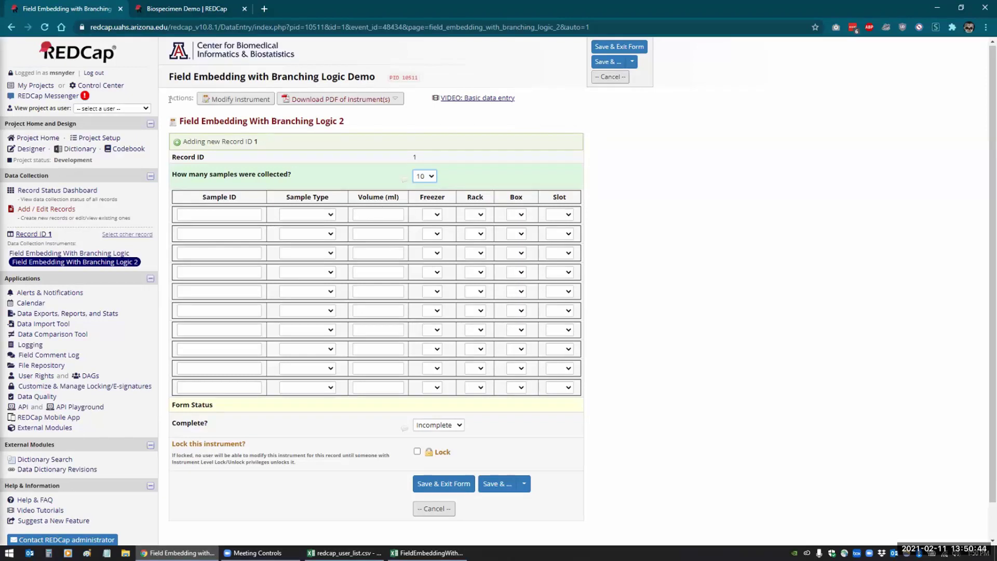
Switch to the Field Embedding With Branching Logic form without saving, then try 1, 10 and finally 5 samples
{"action": "left_click", "coordinate": [57, 253]}
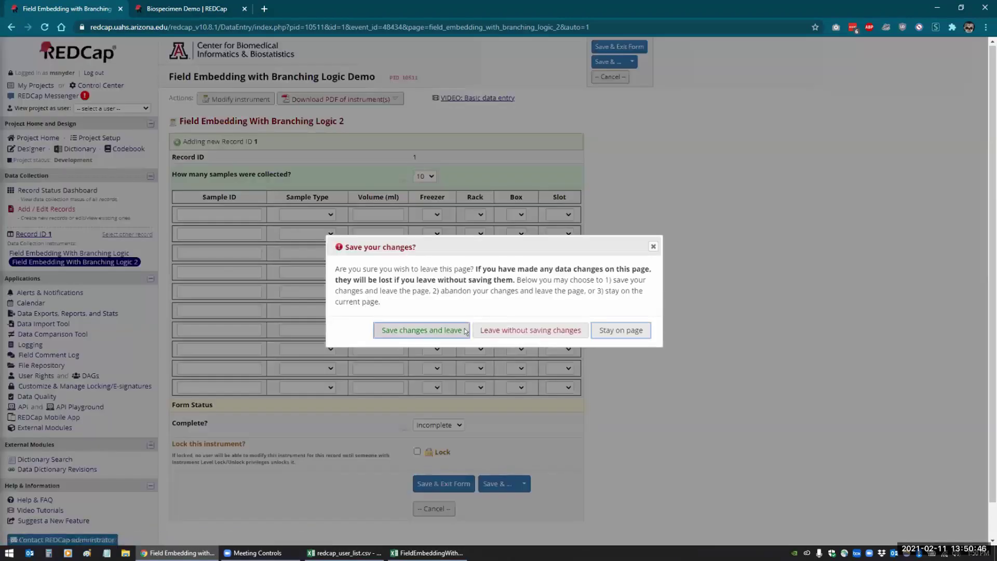
{"action": "left_click", "coordinate": [483, 331]}
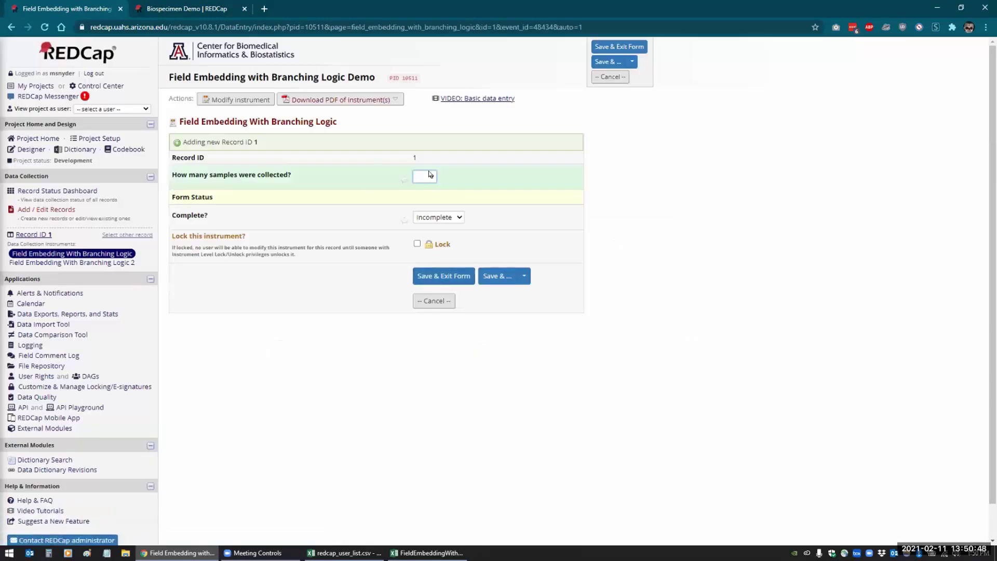
{"action": "left_click", "coordinate": [427, 177]}
{"action": "left_click", "coordinate": [419, 197]}
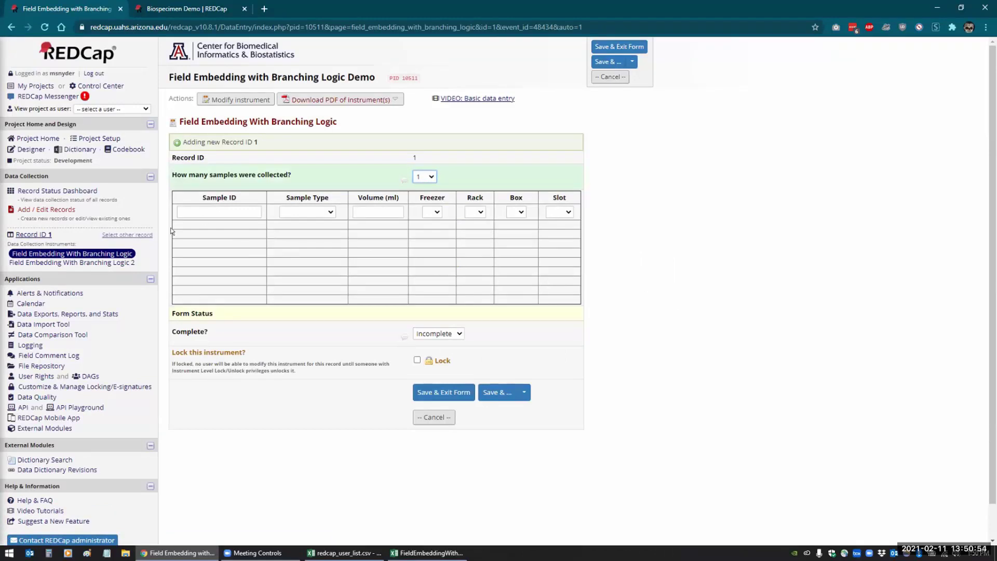
{"action": "left_click", "coordinate": [426, 176]}
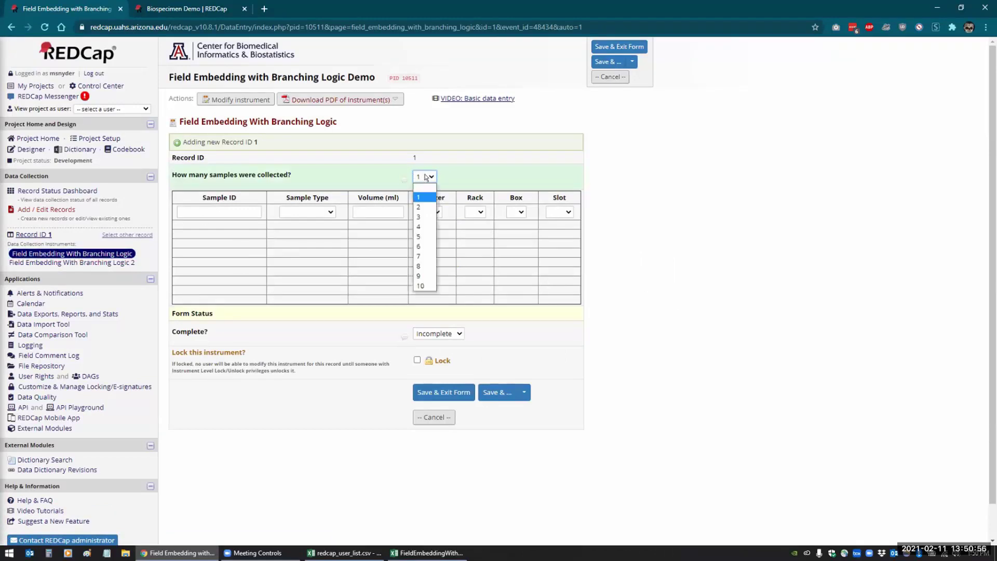
{"action": "left_click", "coordinate": [422, 286]}
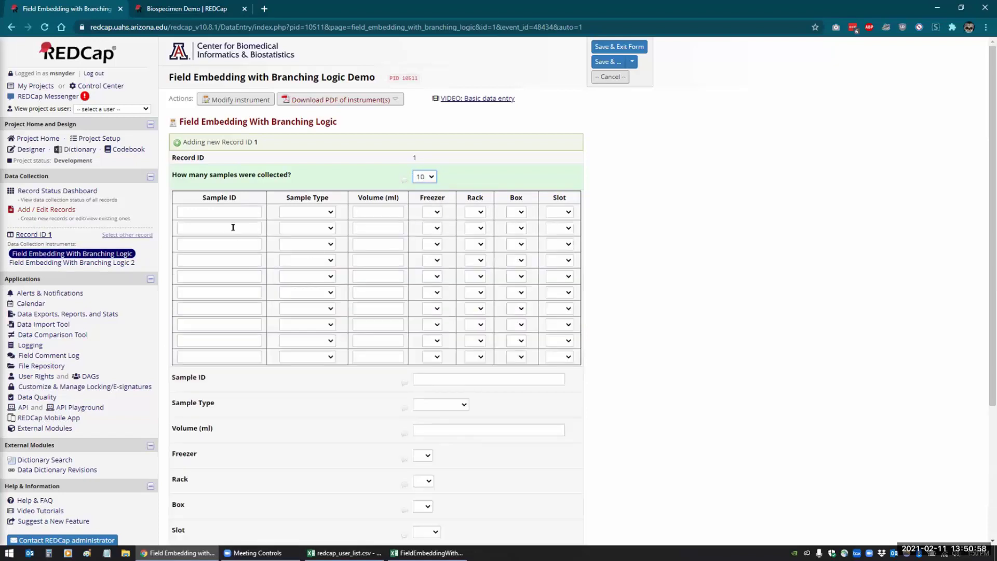
{"action": "scroll", "coordinate": [300, 415], "scroll_direction": "down", "scroll_amount": 2}
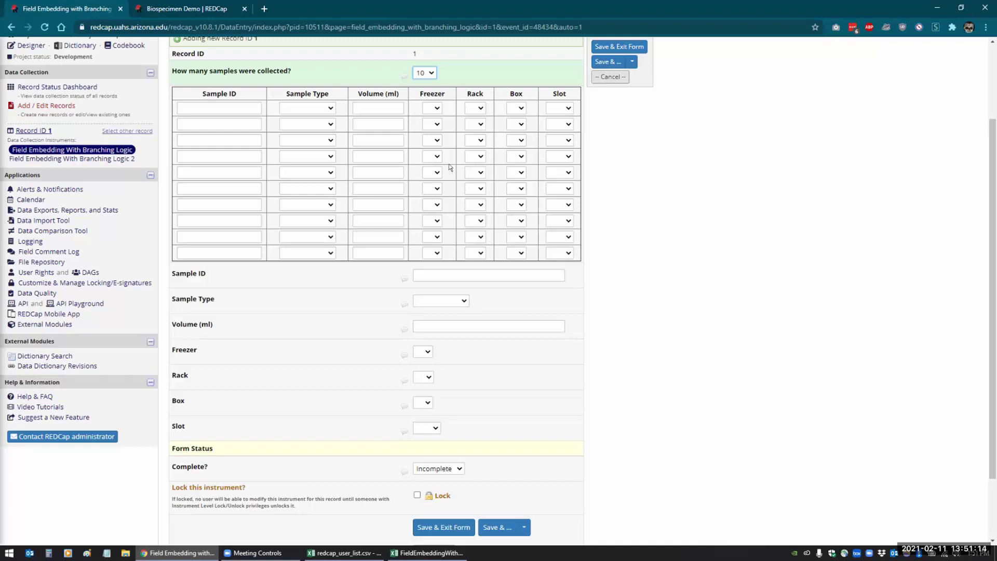
{"action": "left_click", "coordinate": [430, 74]}
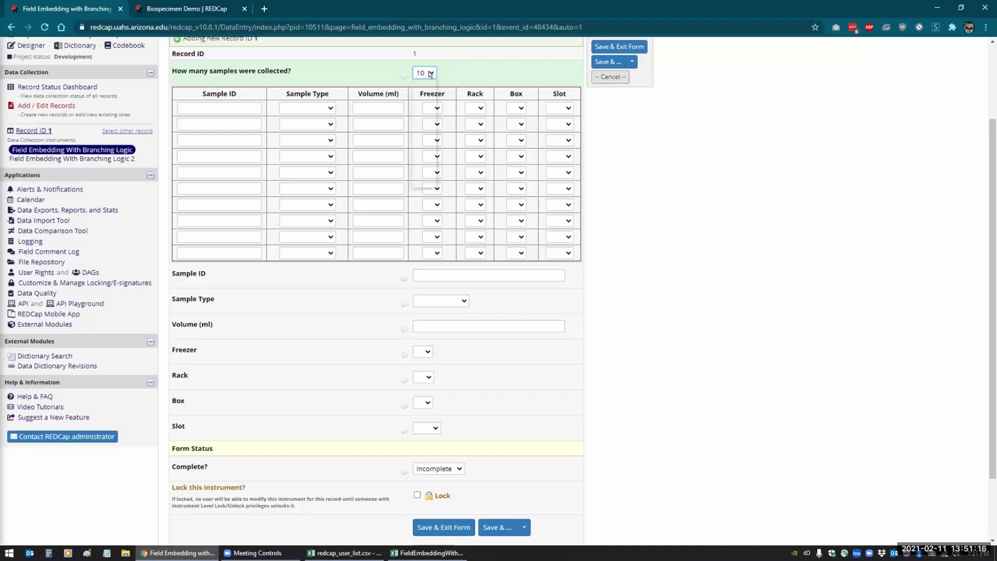
{"action": "left_click", "coordinate": [424, 128]}
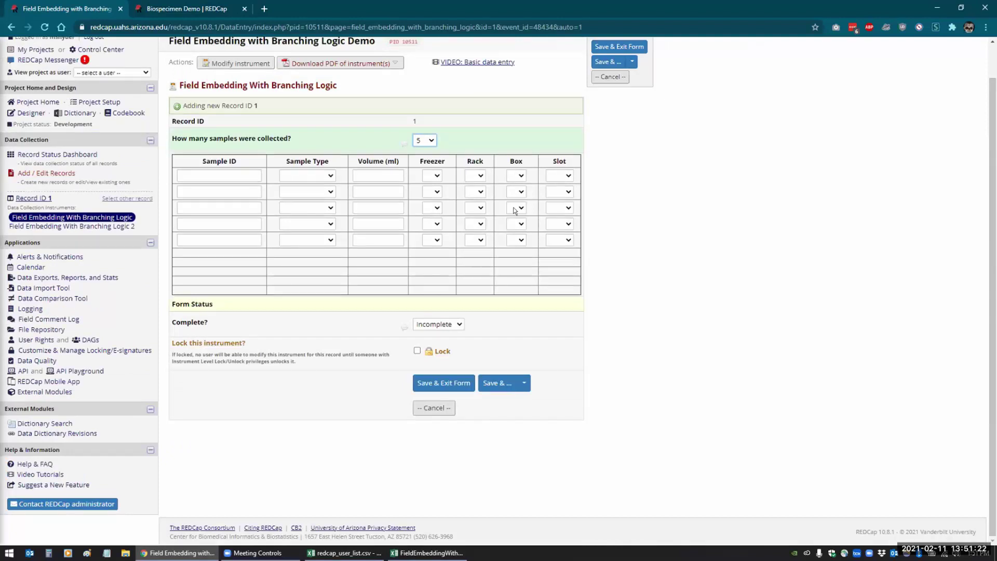
Return to the Designer without saving and open the Logic 2 instrument
{"action": "left_click", "coordinate": [23, 111]}
{"action": "left_click", "coordinate": [514, 329]}
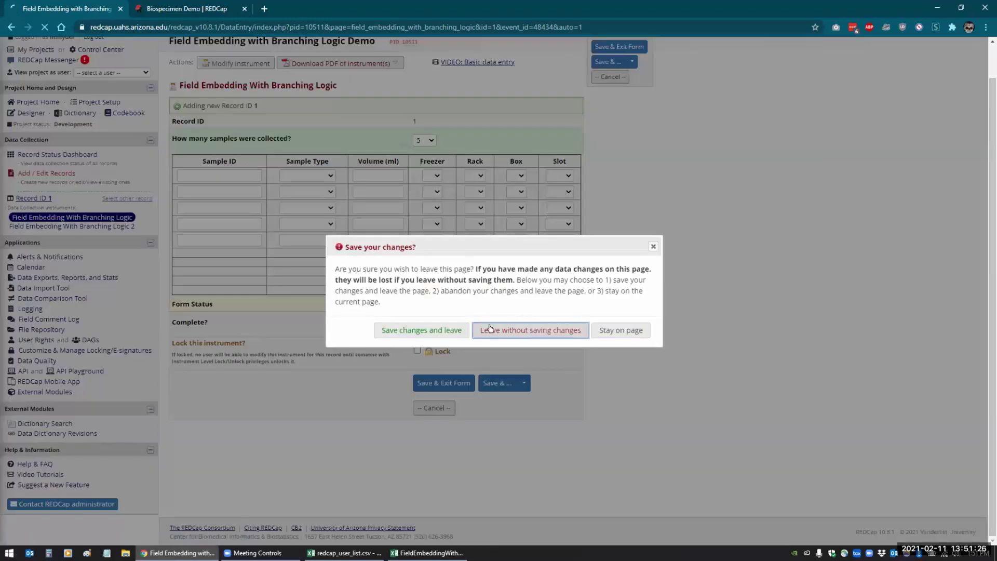
{"action": "left_click", "coordinate": [265, 298]}
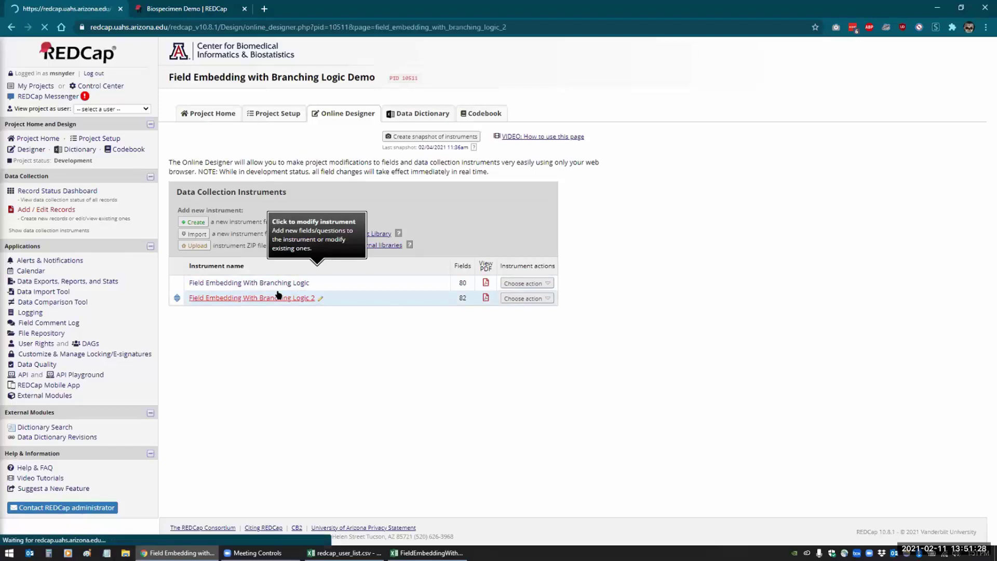
{"action": "scroll", "coordinate": [156, 208], "scroll_direction": "down", "scroll_amount": 2}
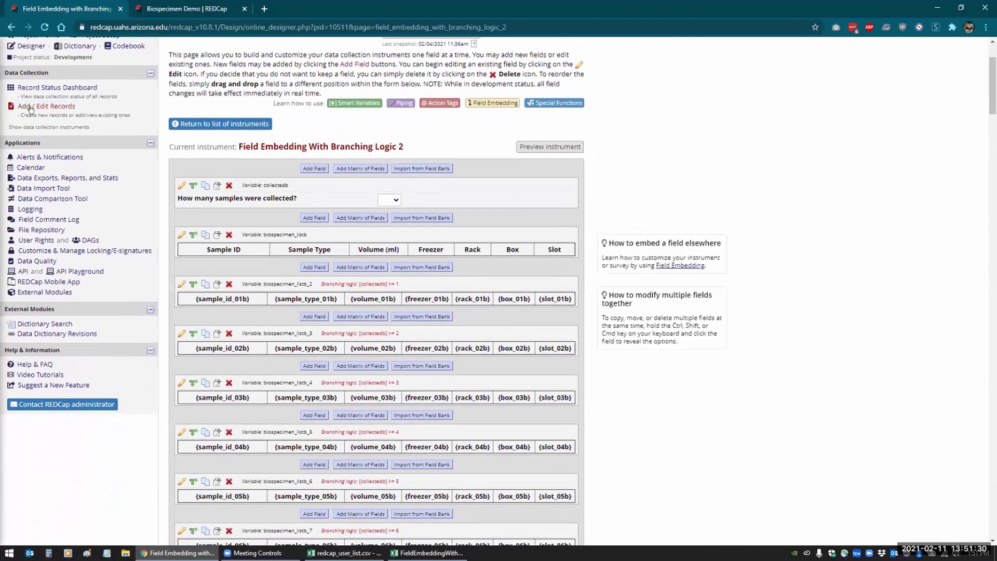
Add a new record, open its Logic 2 form, and choose 10 samples collected
{"action": "left_click", "coordinate": [31, 107]}
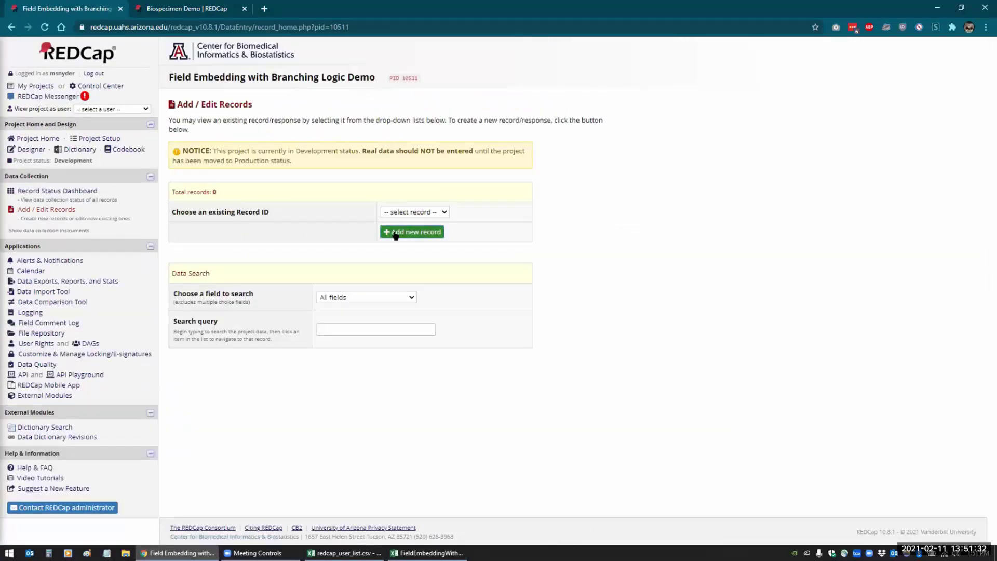
{"action": "left_click", "coordinate": [387, 232]}
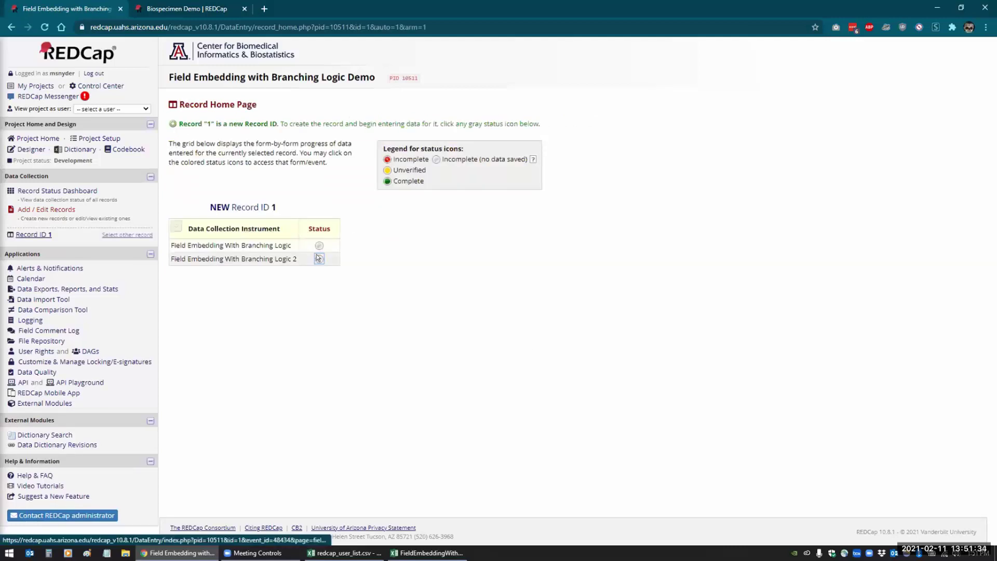
{"action": "left_click", "coordinate": [319, 258]}
{"action": "left_click", "coordinate": [425, 178]}
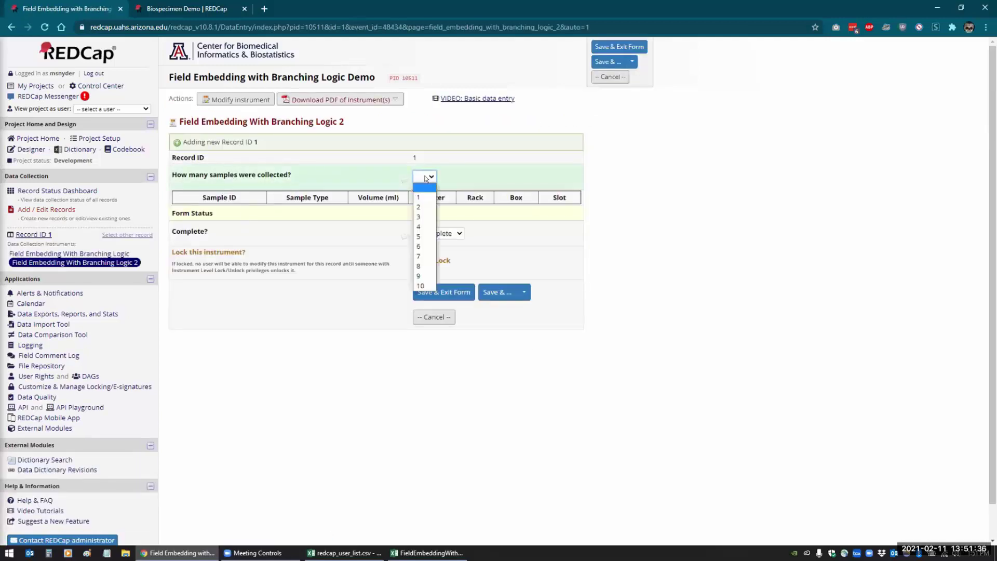
{"action": "left_click", "coordinate": [425, 286]}
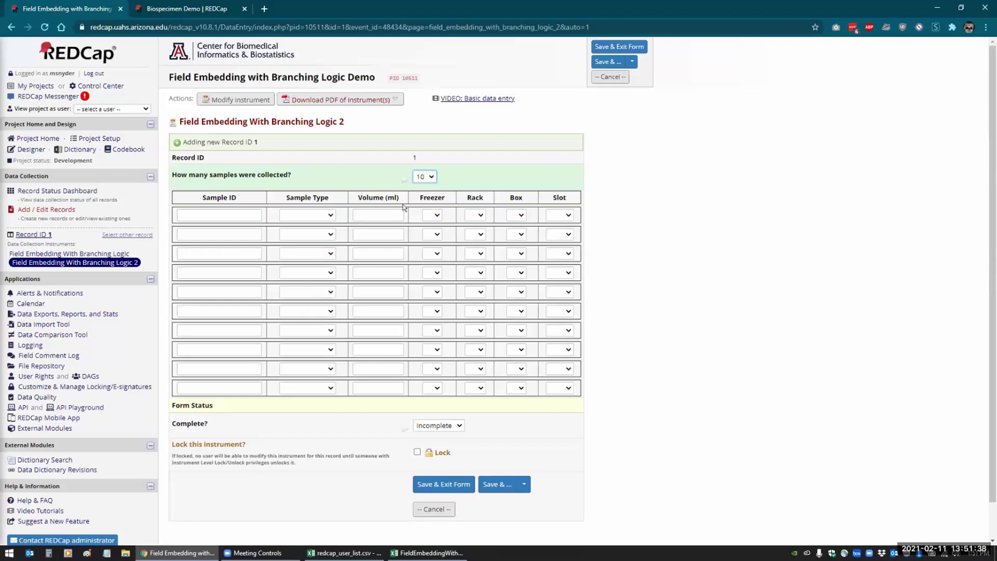
Inspect the sample table in DevTools and snap DevTools beside the REDCap form
{"action": "right_click", "coordinate": [405, 206]}
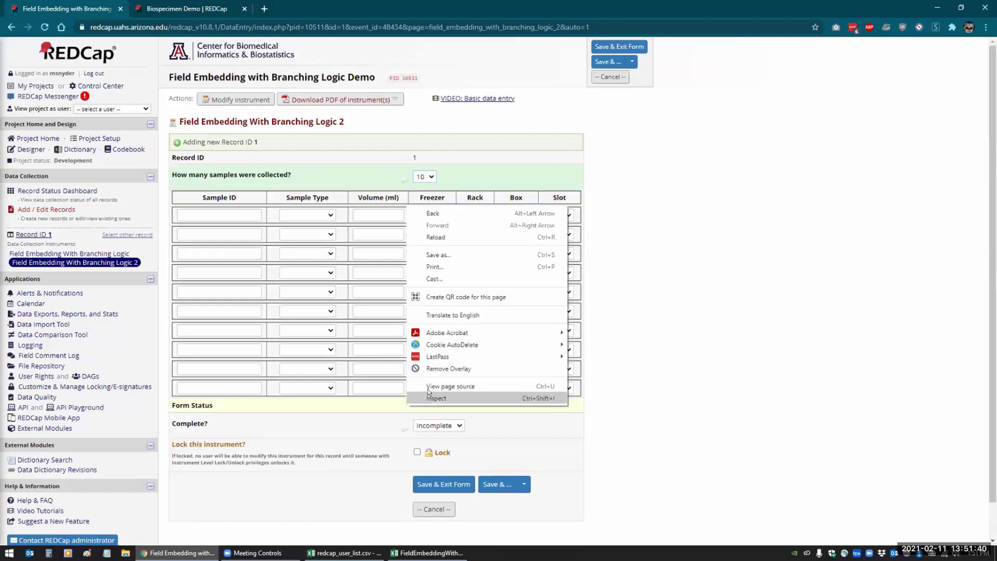
{"action": "left_click", "coordinate": [430, 398]}
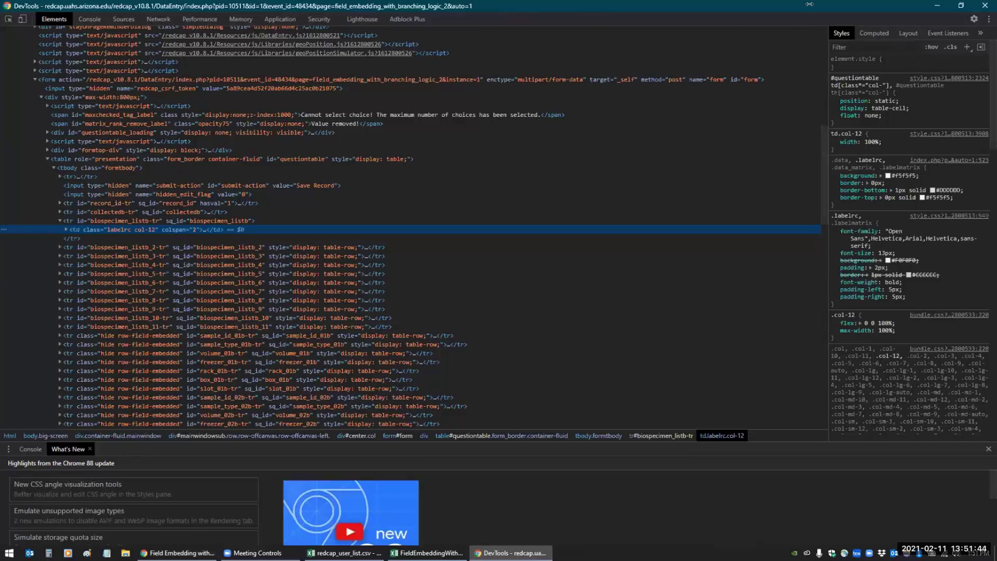
{"action": "key", "text": "super+Right"}
{"action": "left_click", "coordinate": [130, 156]}
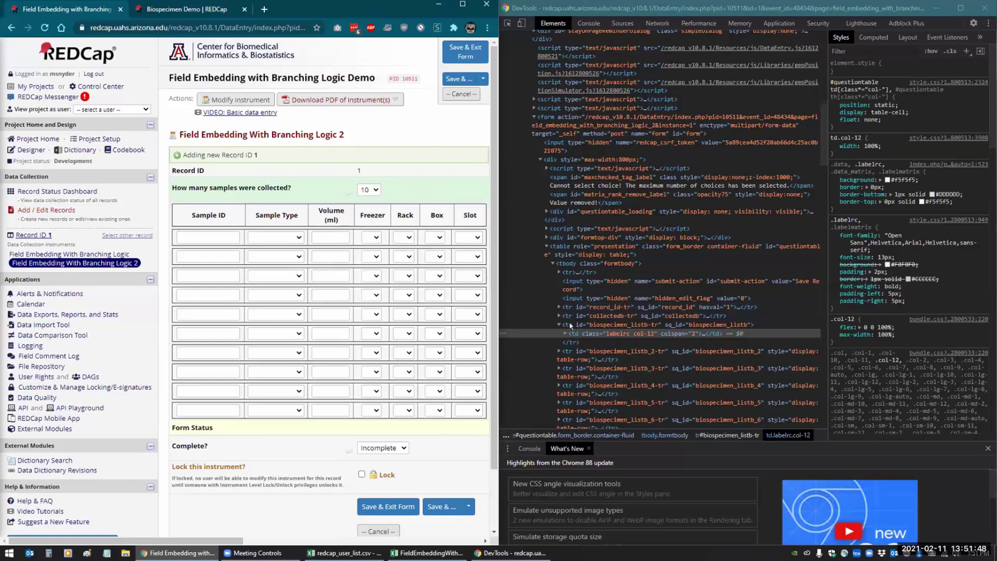
Expand the tr#biospecimen_listb_2-tr row markup, then maximize the browser again
{"action": "left_click", "coordinate": [565, 351]}
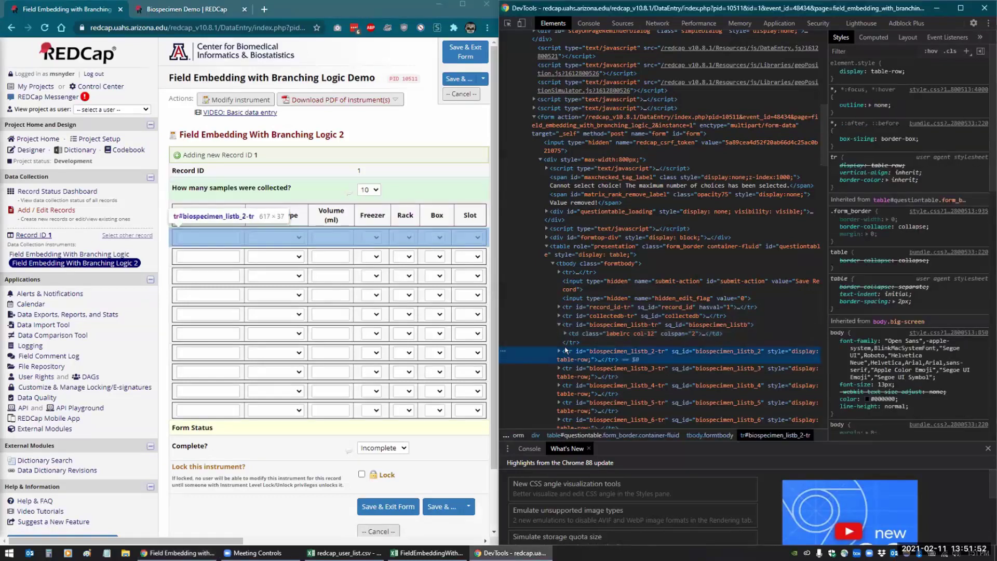
{"action": "left_click", "coordinate": [559, 352]}
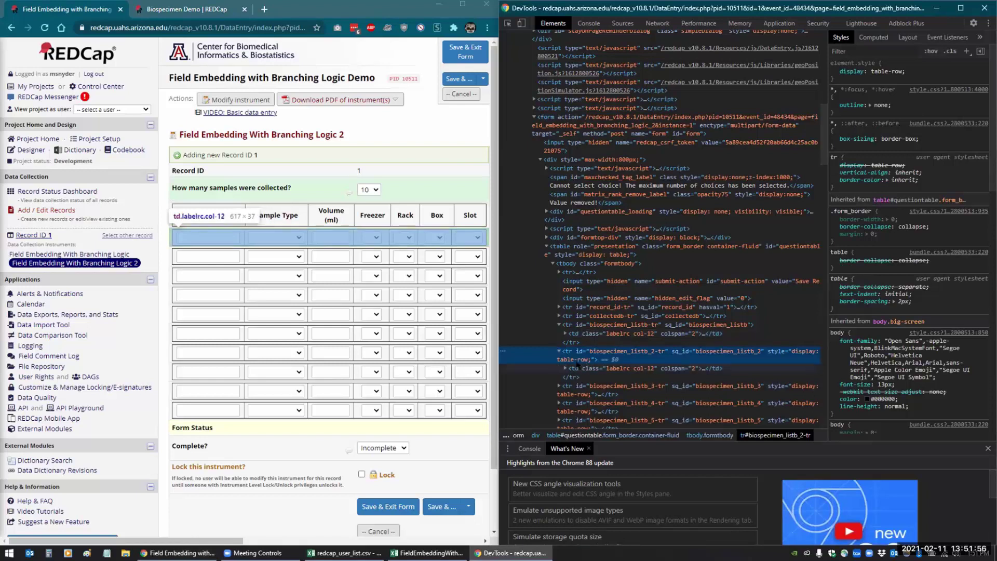
{"action": "left_click", "coordinate": [423, 20]}
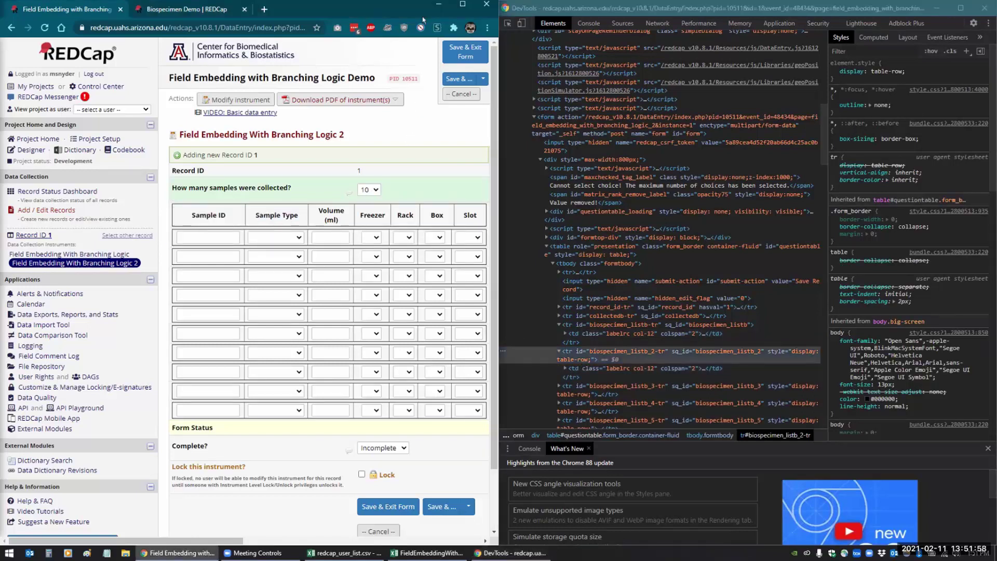
{"action": "key", "text": "super+Down"}
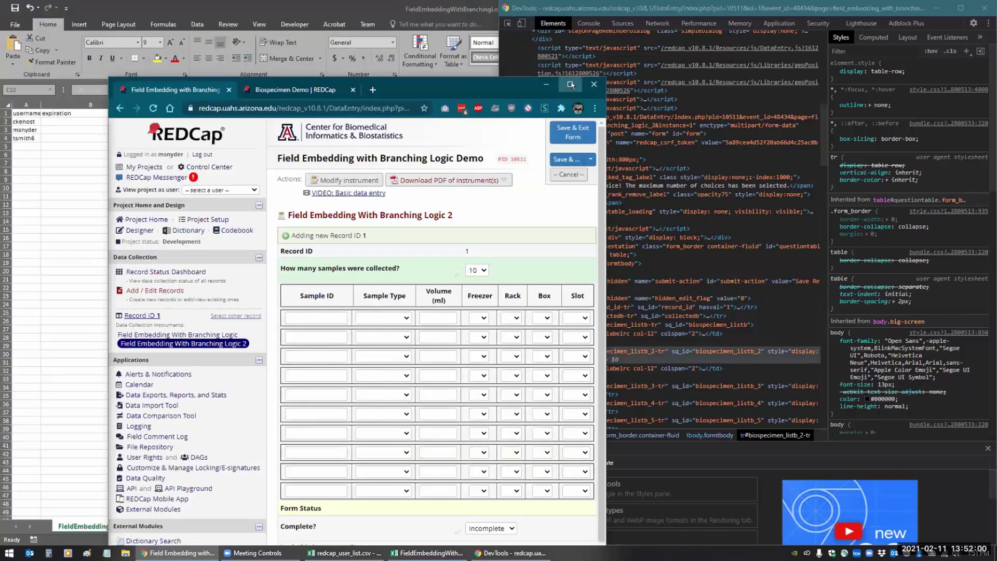
{"action": "left_click", "coordinate": [571, 85]}
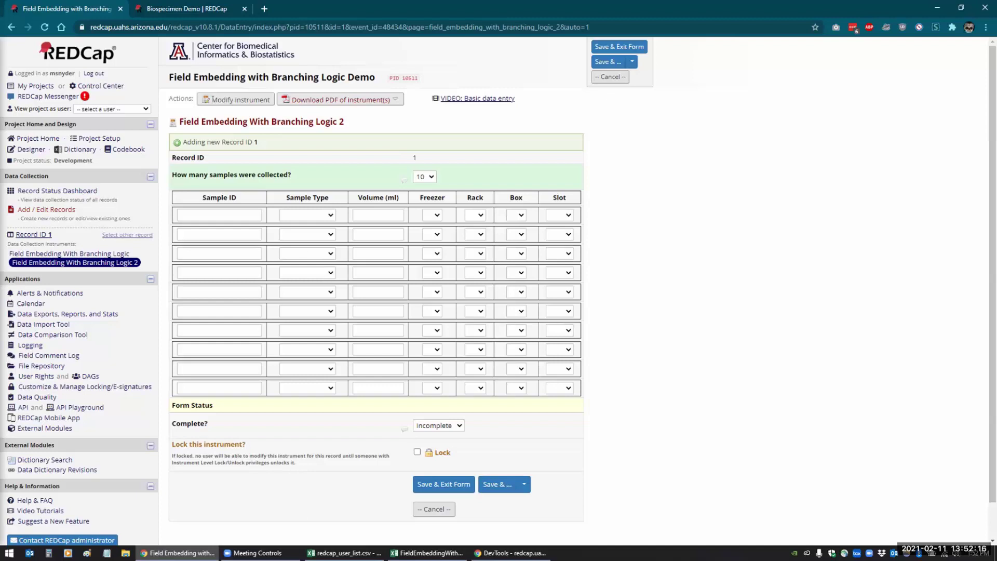
{"action": "key", "text": "ctrl+Tab"}
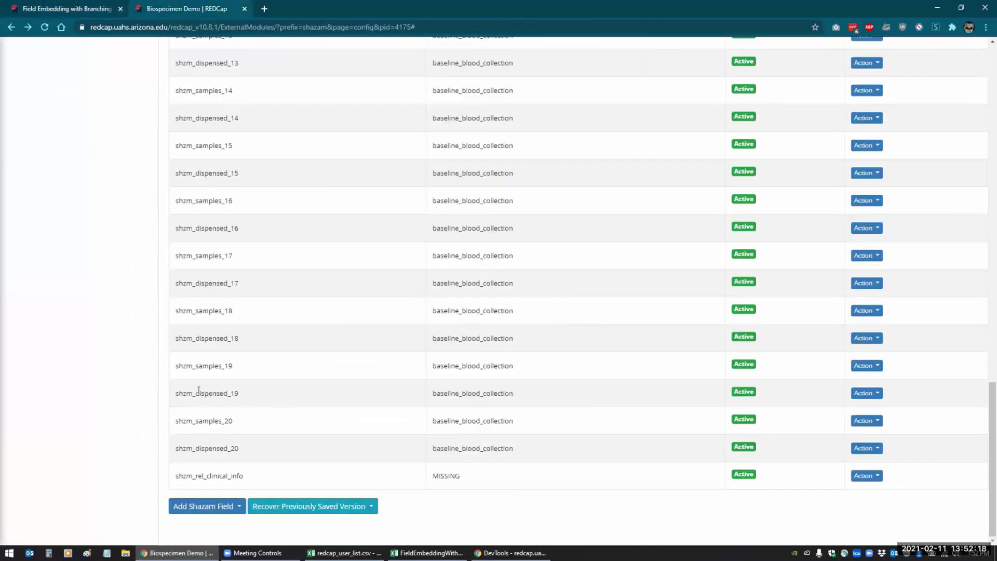
{"action": "left_click", "coordinate": [878, 338]}
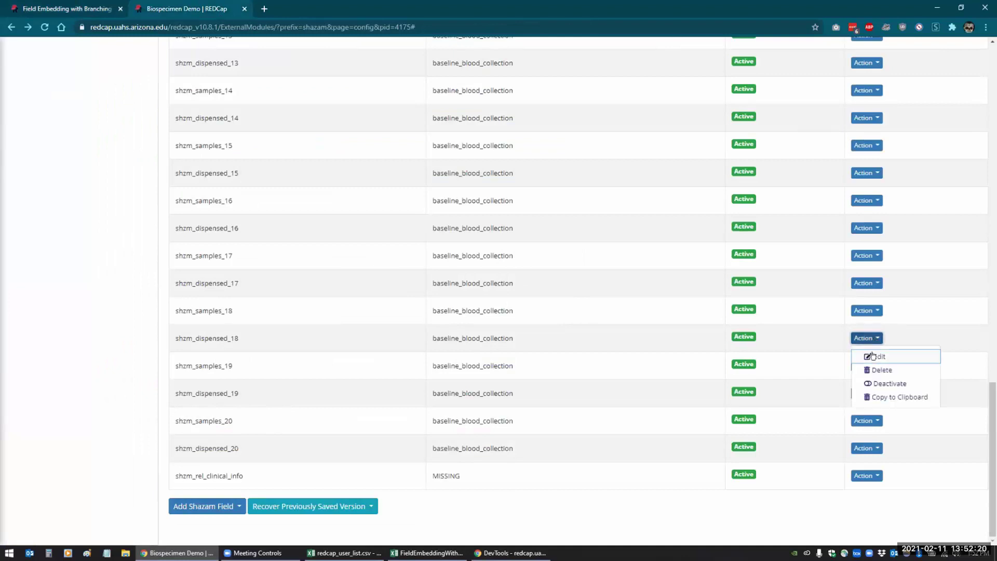
{"action": "left_click", "coordinate": [865, 355]}
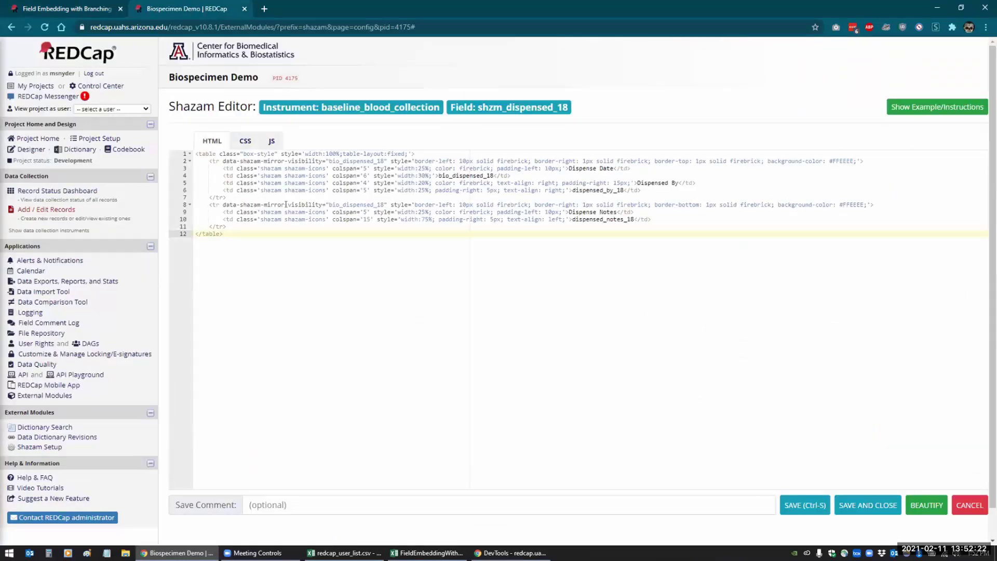
{"action": "left_click_drag", "start_coordinate": [223, 201], "coordinate": [386, 200]}
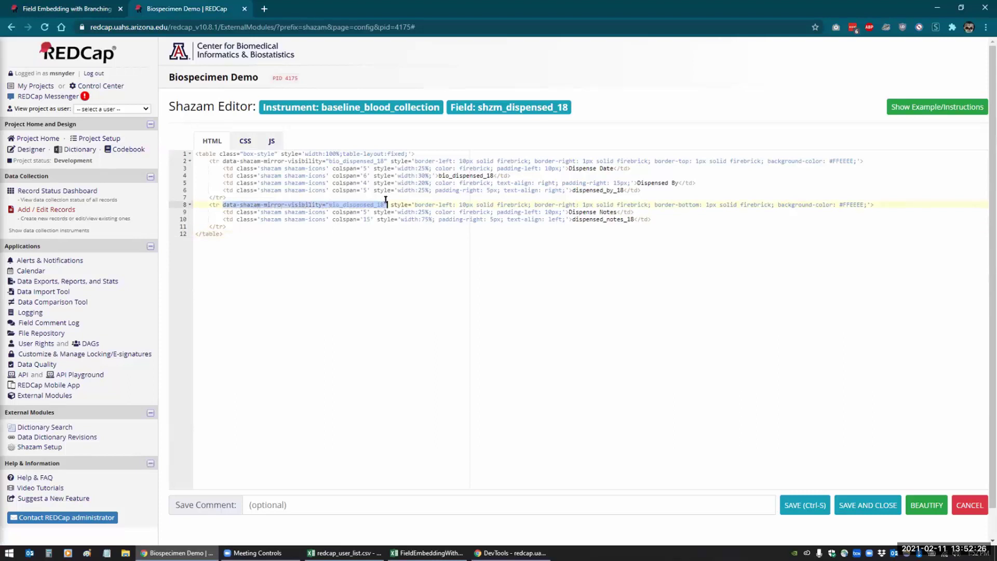
{"action": "left_click", "coordinate": [353, 224]}
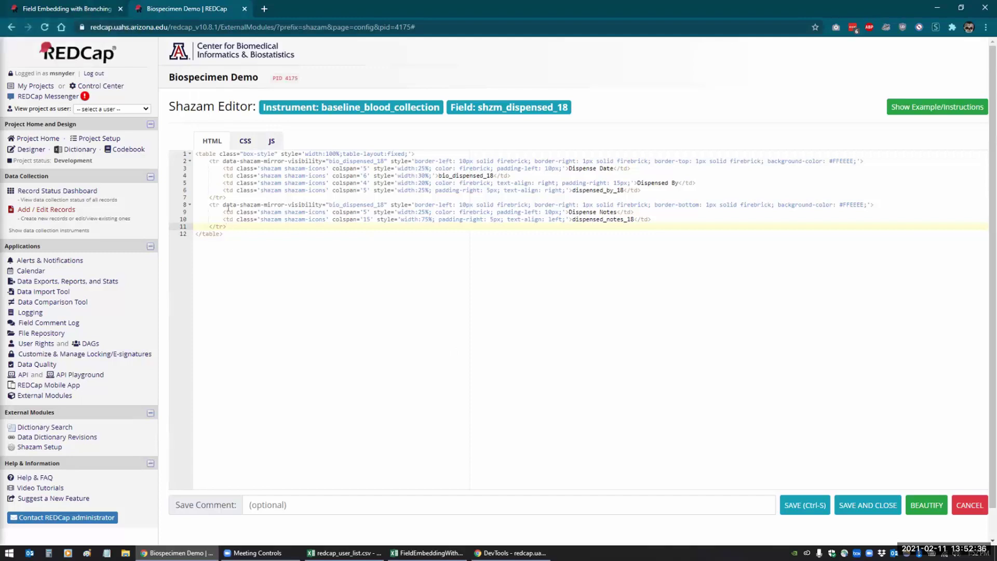
{"action": "left_click_drag", "start_coordinate": [223, 205], "coordinate": [383, 204]}
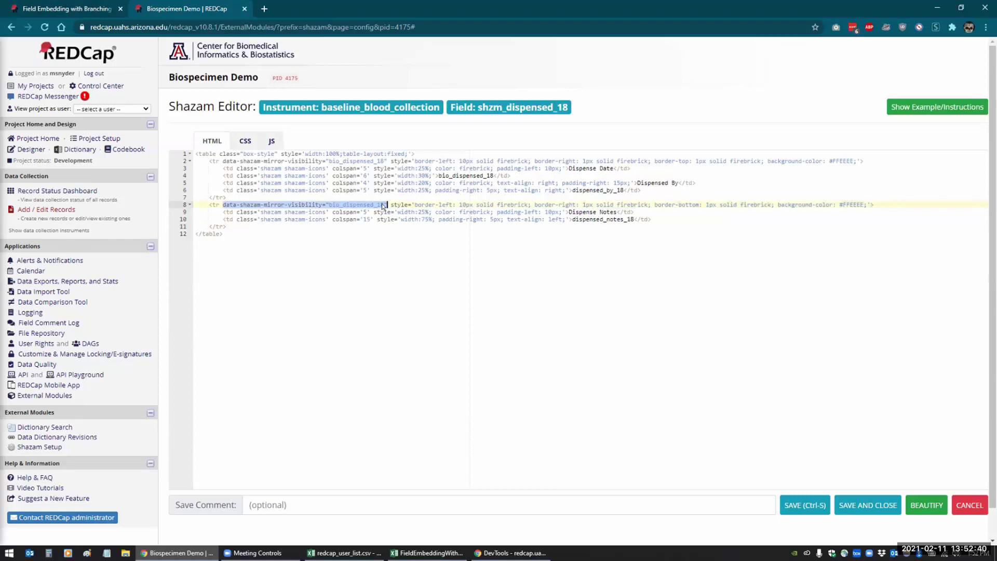
{"action": "left_click", "coordinate": [44, 9]}
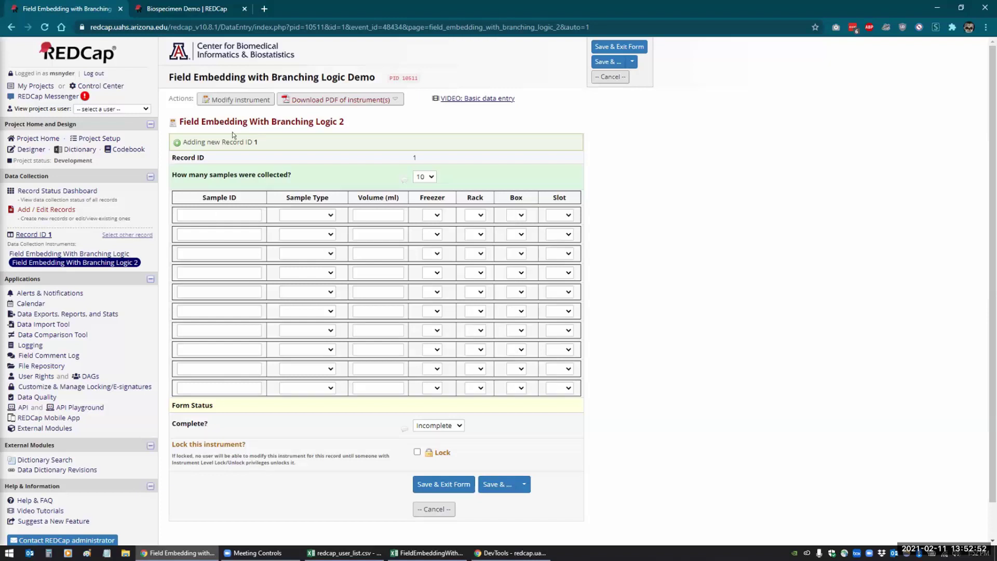
Leave the record unsaved, open the Logic 2 instrument in the Designer and scroll to its last Slot field
{"action": "left_click", "coordinate": [30, 149]}
{"action": "left_click", "coordinate": [512, 330]}
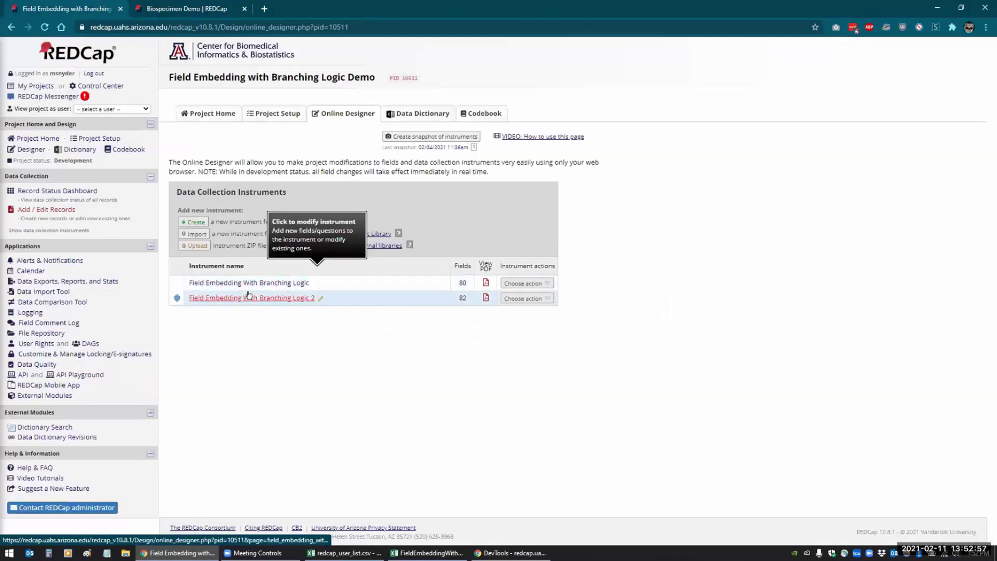
{"action": "left_click", "coordinate": [248, 297]}
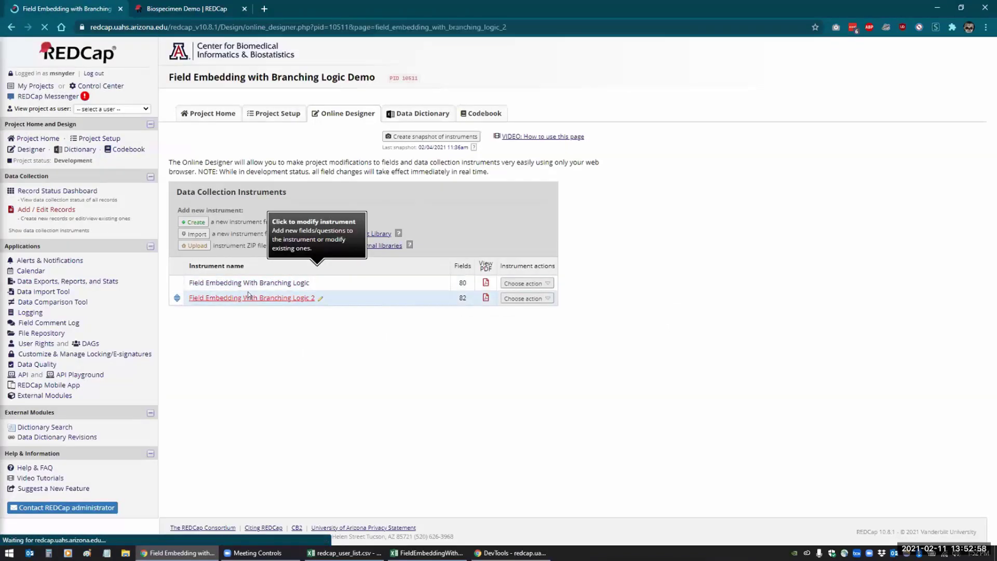
{"action": "scroll", "coordinate": [231, 197], "scroll_direction": "down", "scroll_amount": 5}
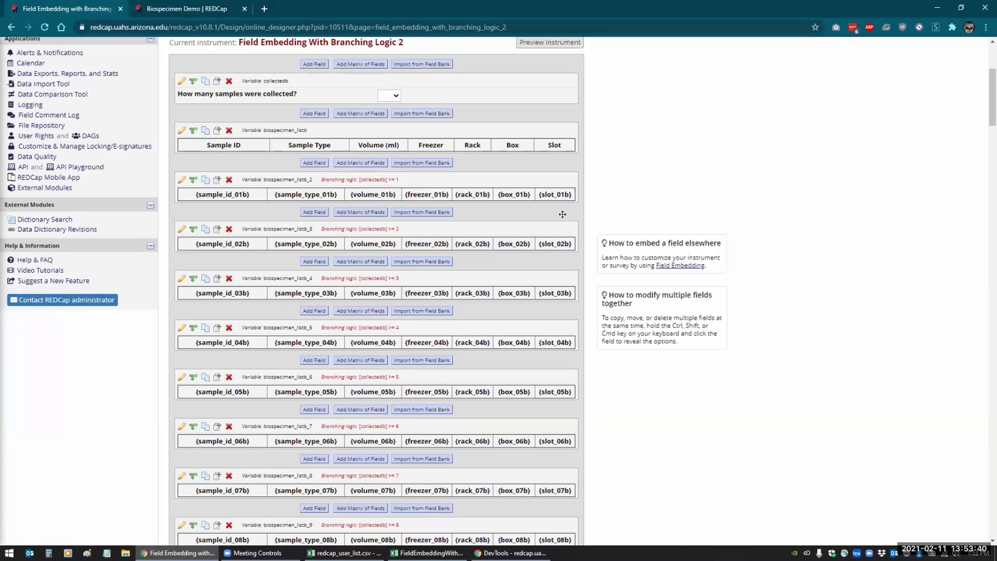
{"action": "scroll", "coordinate": [223, 303], "scroll_direction": "up", "scroll_amount": 5}
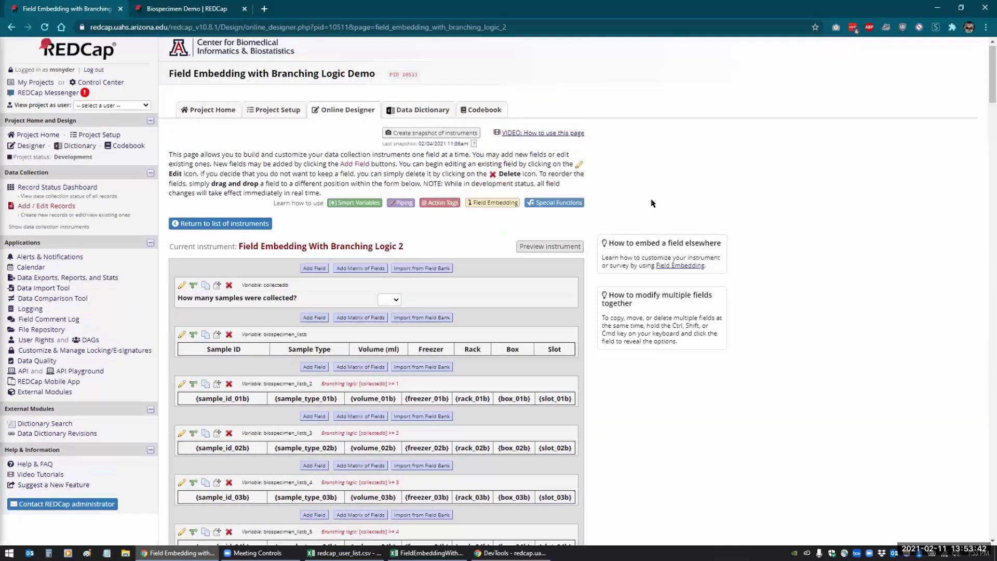
{"action": "scroll", "coordinate": [222, 303], "scroll_direction": "down", "scroll_amount": 15}
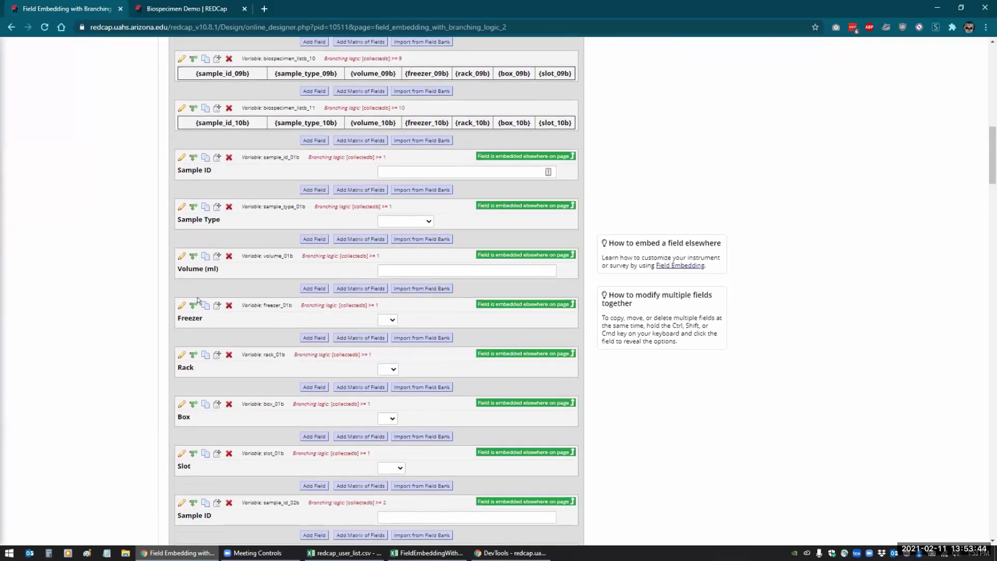
{"action": "scroll", "coordinate": [198, 300], "scroll_direction": "down", "scroll_amount": 1}
{"action": "scroll", "coordinate": [198, 301], "scroll_direction": "down", "scroll_amount": 15}
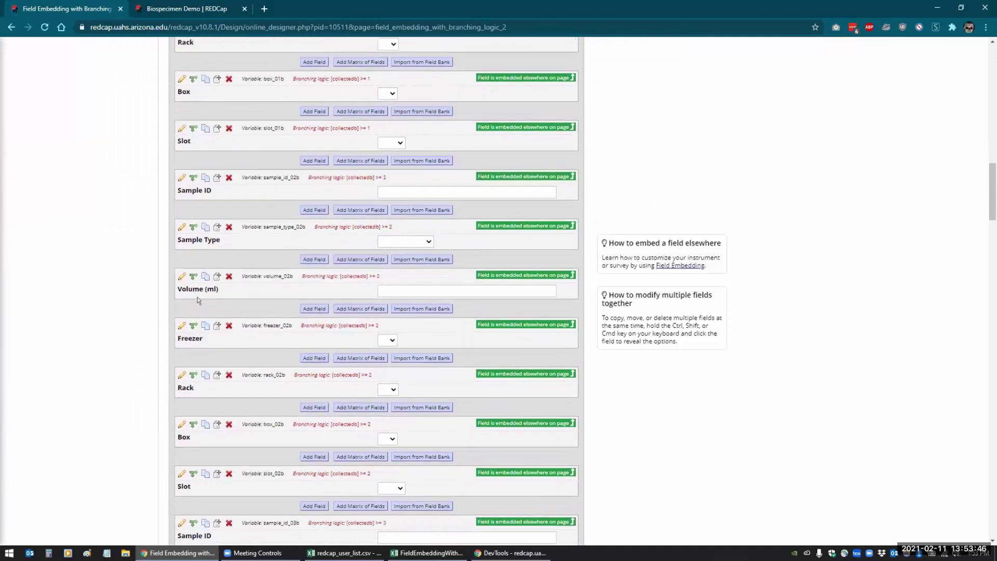
{"action": "scroll", "coordinate": [197, 301], "scroll_direction": "down", "scroll_amount": 20}
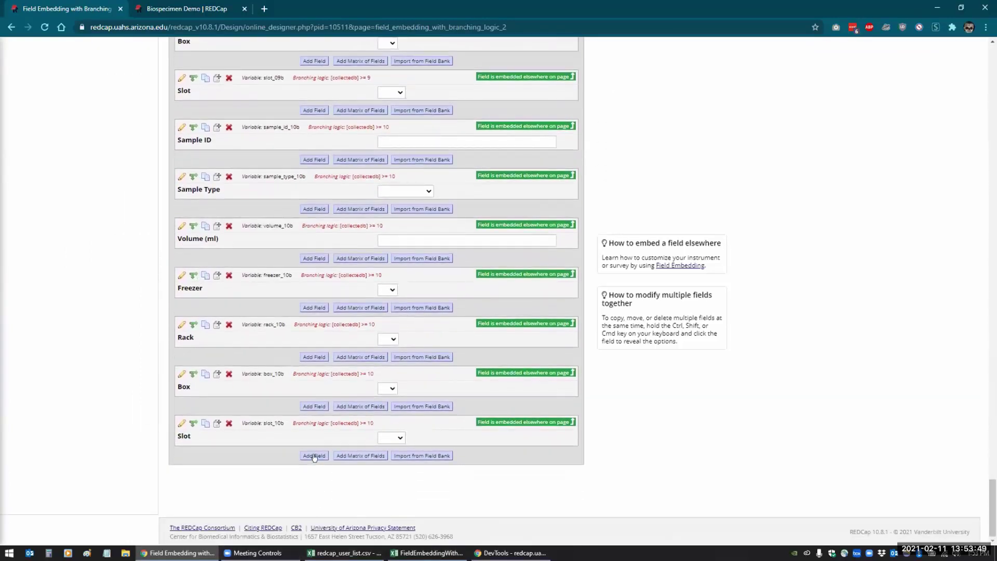
Add a new field after the last Slot field and make it Descriptive Text
{"action": "left_click", "coordinate": [314, 456]}
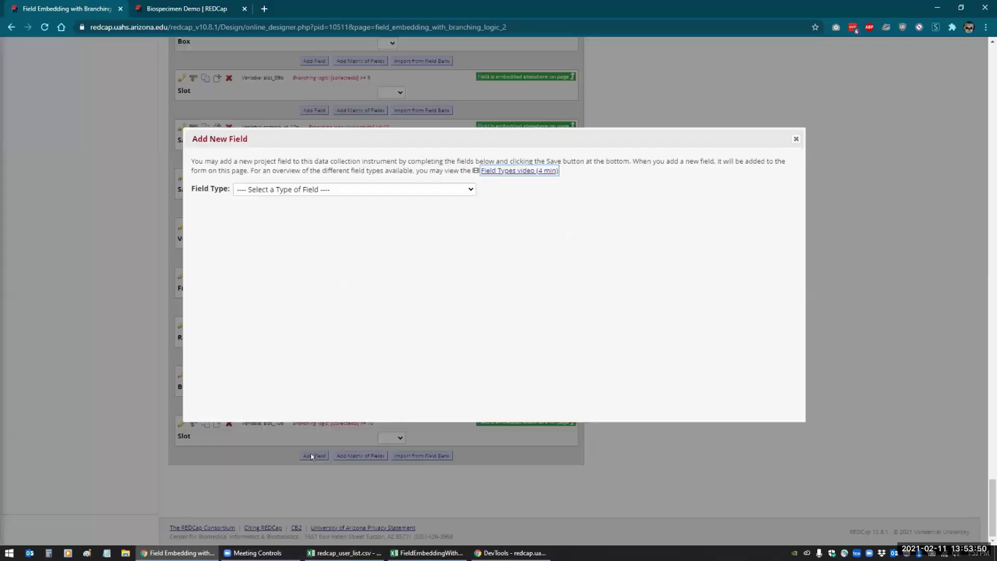
{"action": "left_click", "coordinate": [333, 190]}
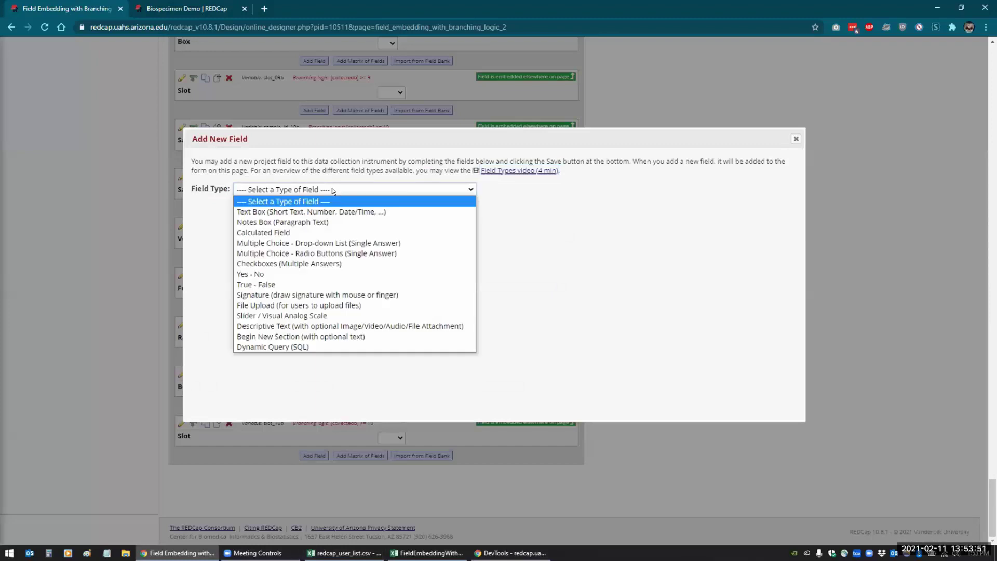
{"action": "left_click", "coordinate": [259, 327]}
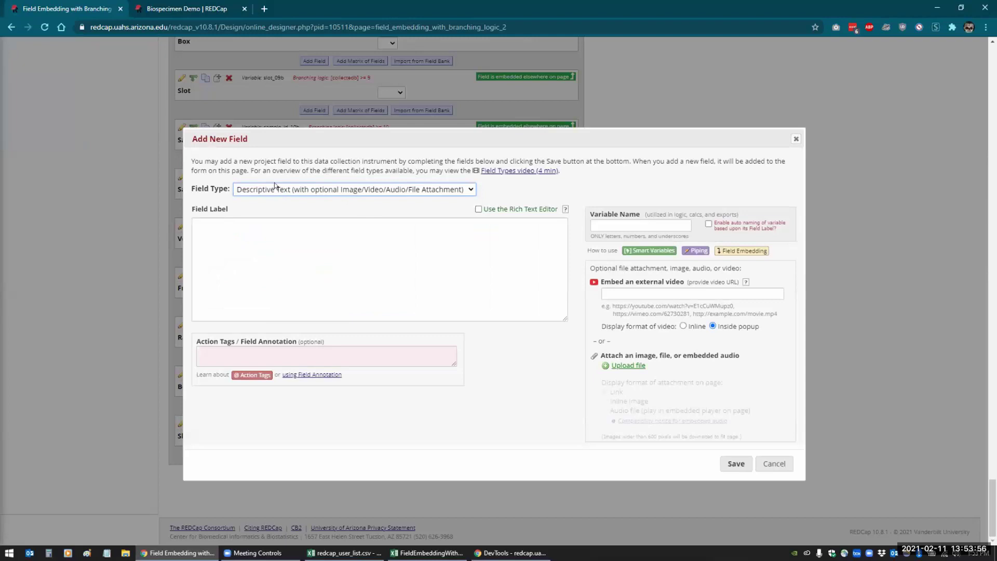
Enable the Rich Text Editor and insert a 5-column, 3-row table in the label
{"action": "left_click", "coordinate": [478, 209]}
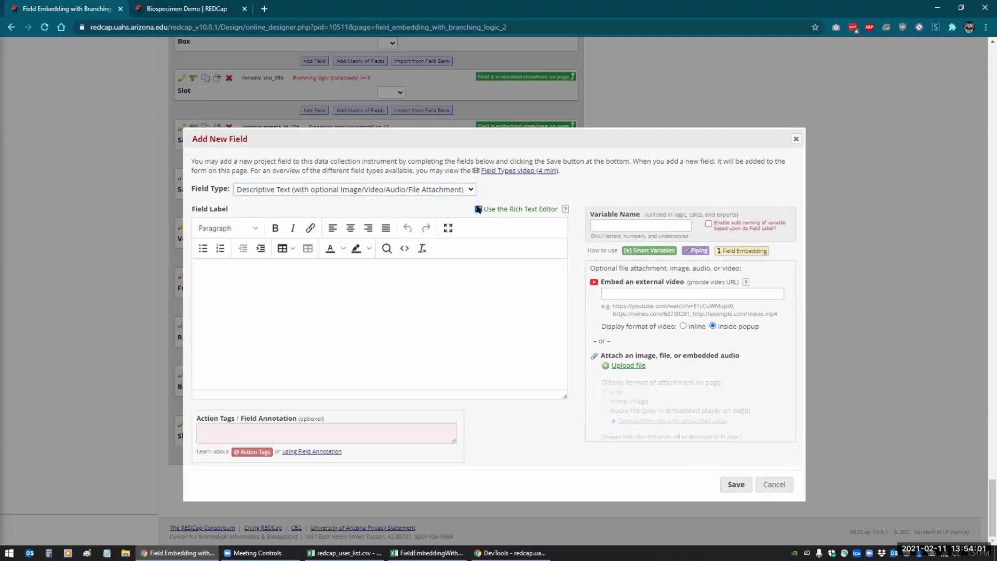
{"action": "left_click", "coordinate": [292, 248]}
{"action": "mouse_move", "coordinate": [301, 266]}
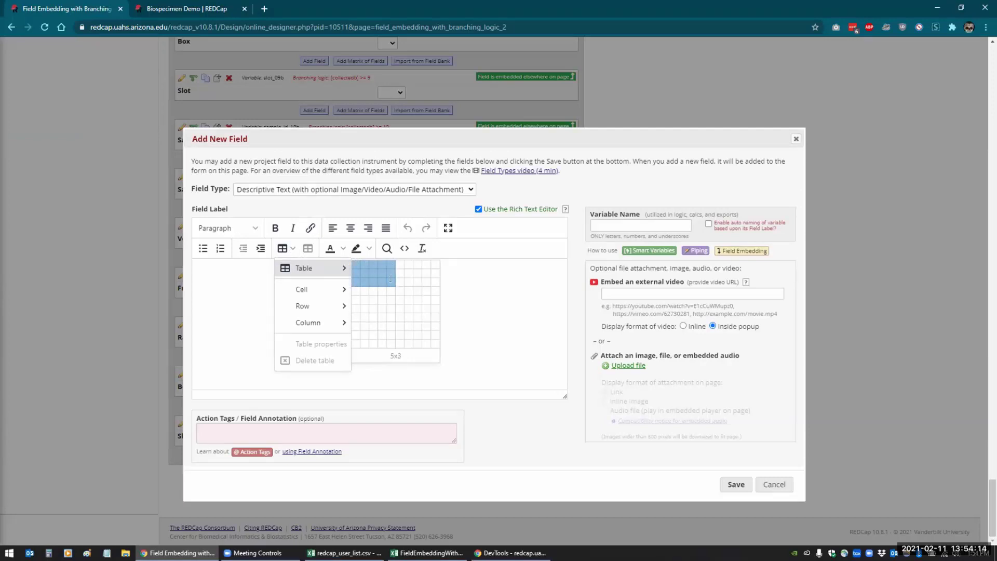
{"action": "left_click", "coordinate": [389, 278]}
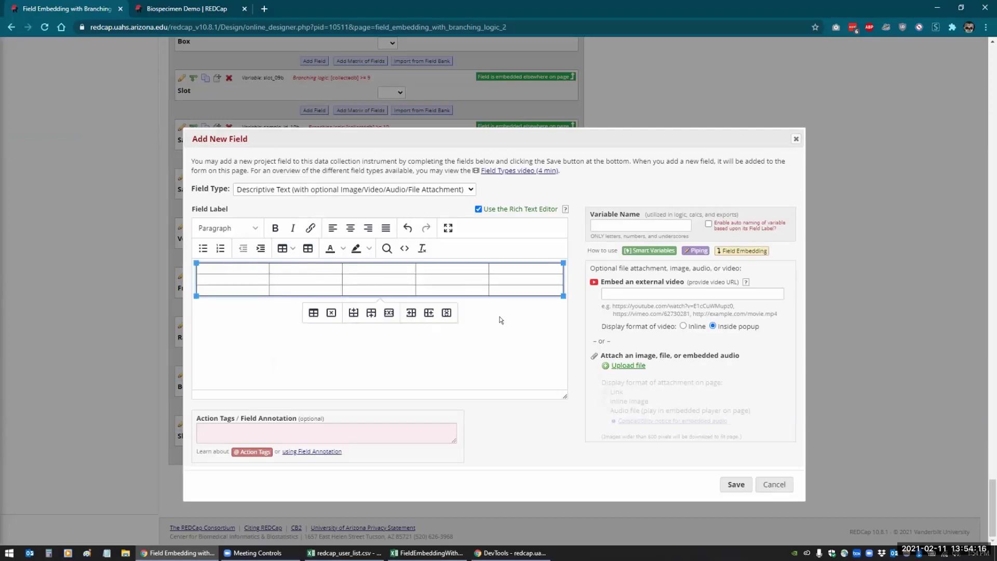